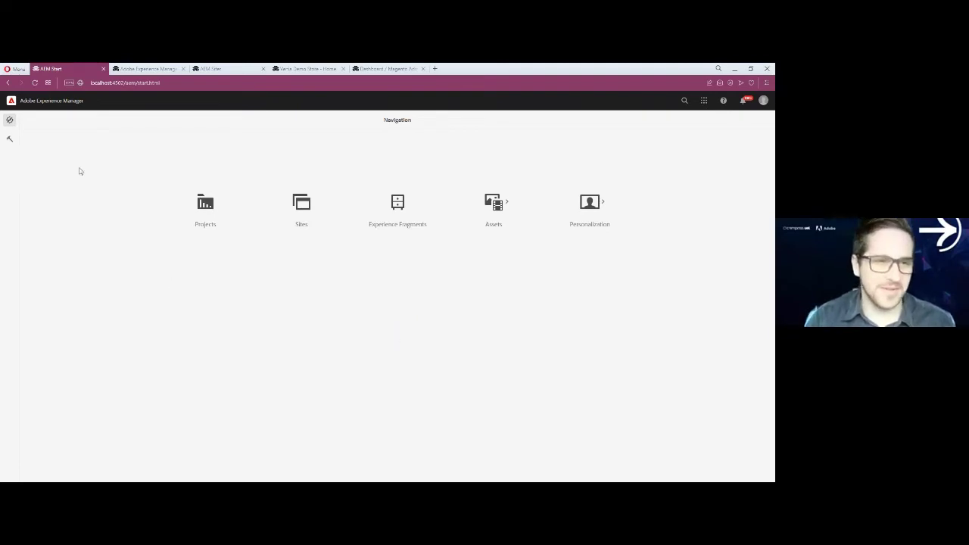
# Step: Check the venia product catalog under Commerce, find it empty, and go to Web Console Configuration
pyautogui.press('F5')
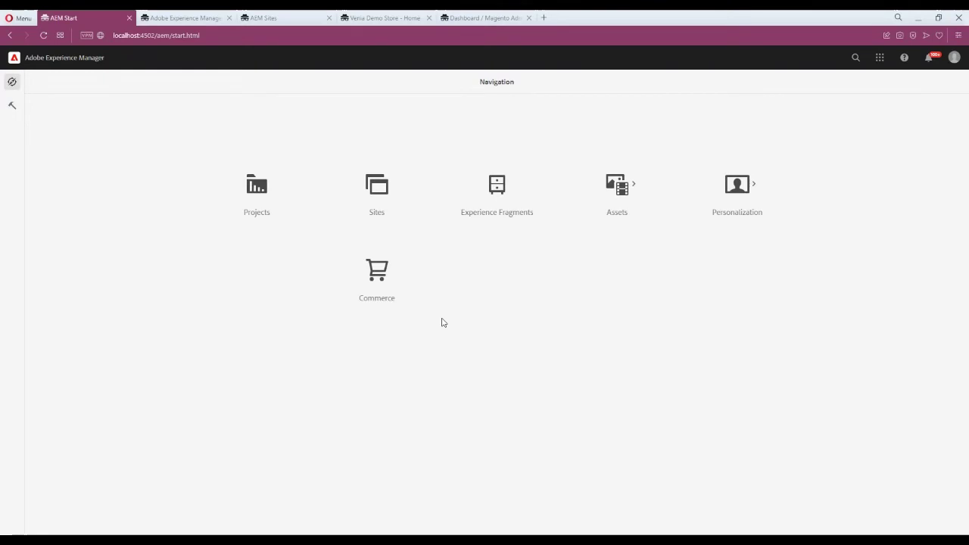
pyautogui.click(381, 280)
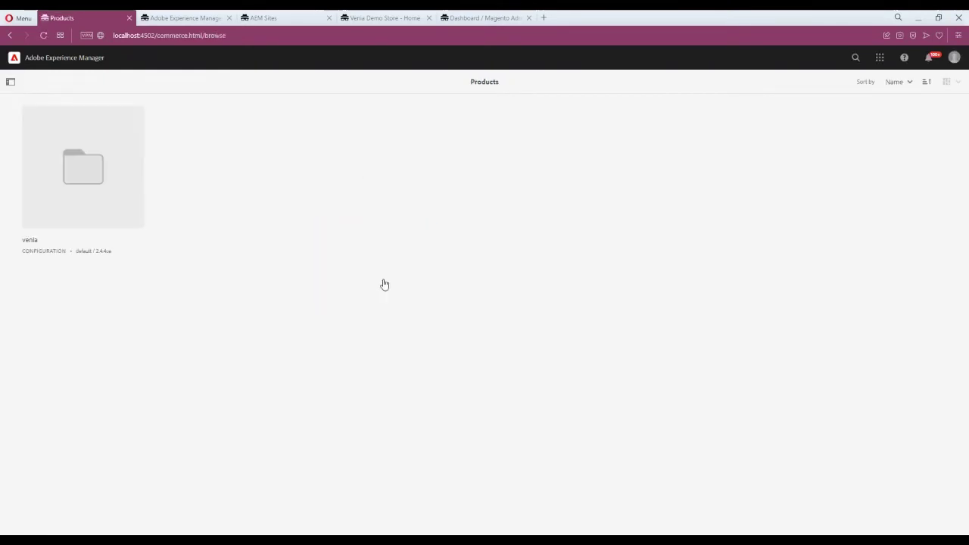
pyautogui.click(112, 198)
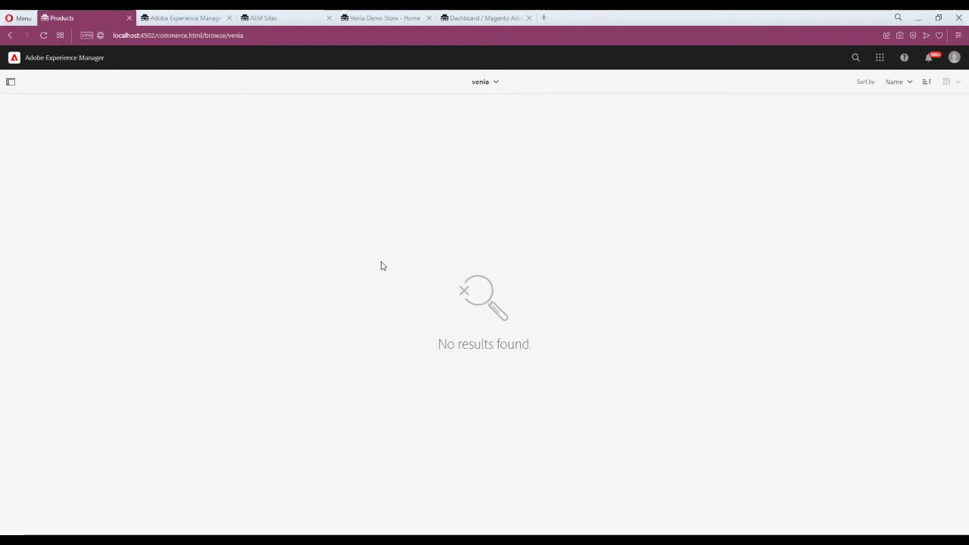
pyautogui.click(202, 24)
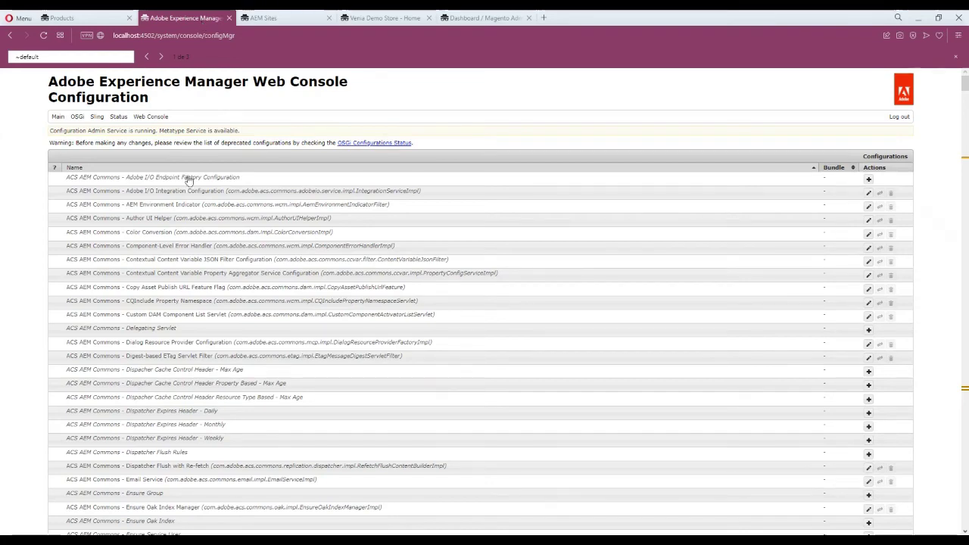
# Step: Paste the Commerce GraphQL endpoint as GraphQLClientImpl~default's GraphQL Service URL and save it
pyautogui.click(162, 56)
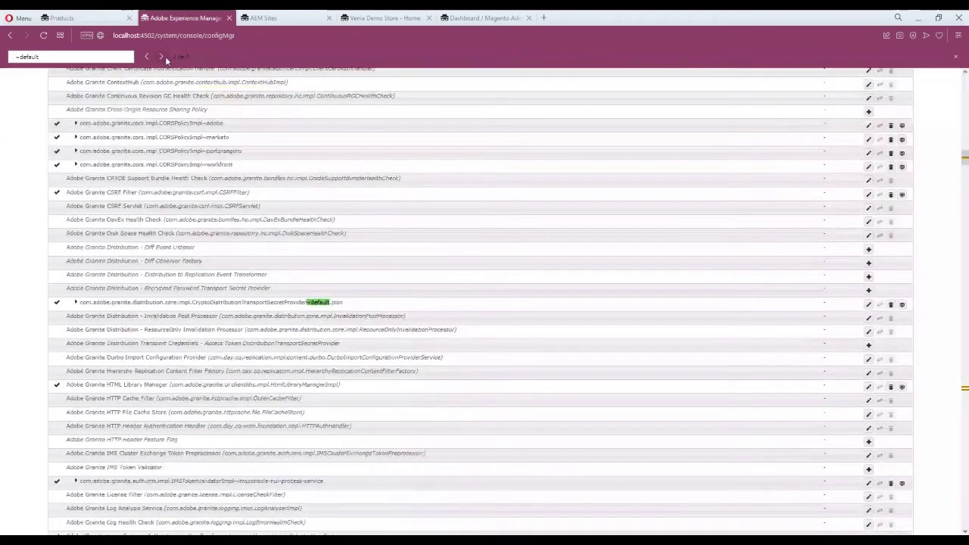
pyautogui.click(161, 57)
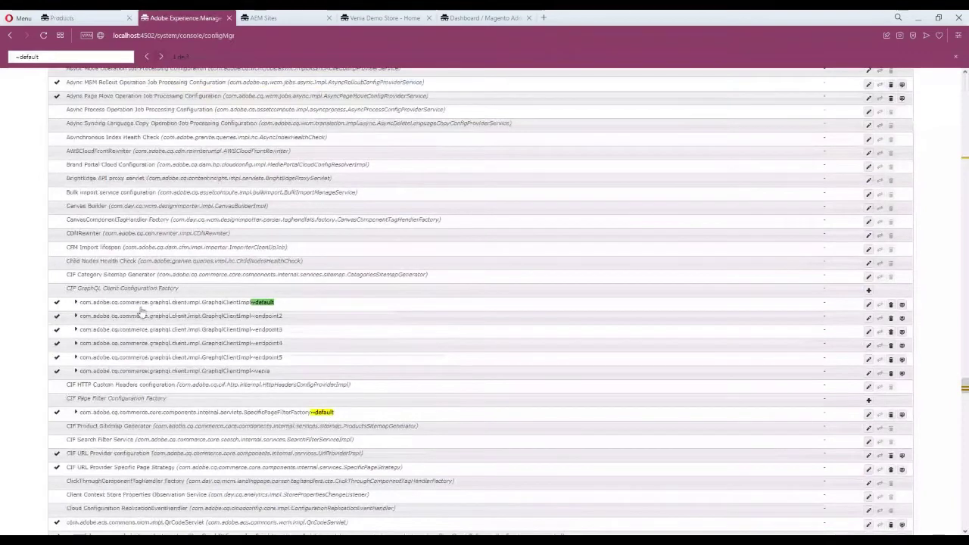
pyautogui.click(220, 303)
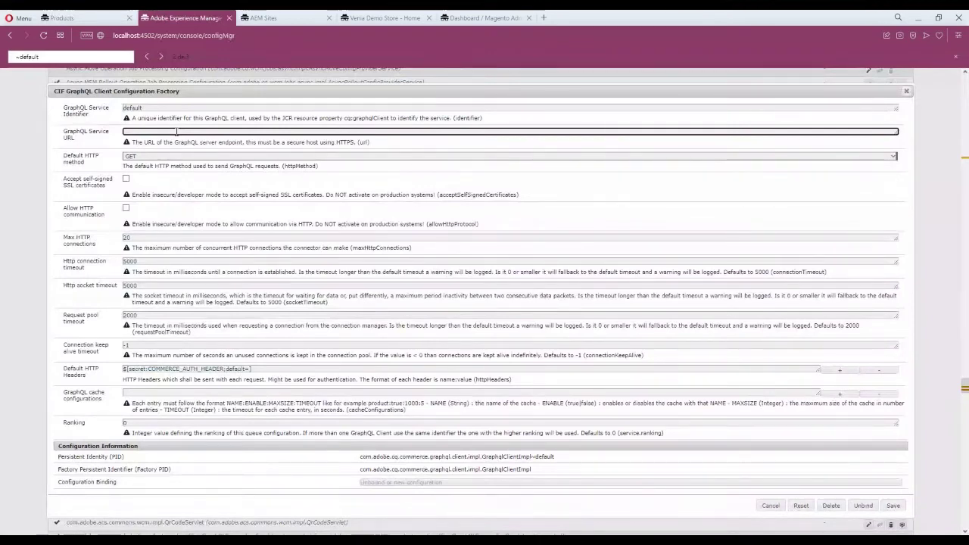
pyautogui.write('https://pagebuilder-54rzxug-6glkmviv4ttg4.us-4.magentosite.cloud/graphql')
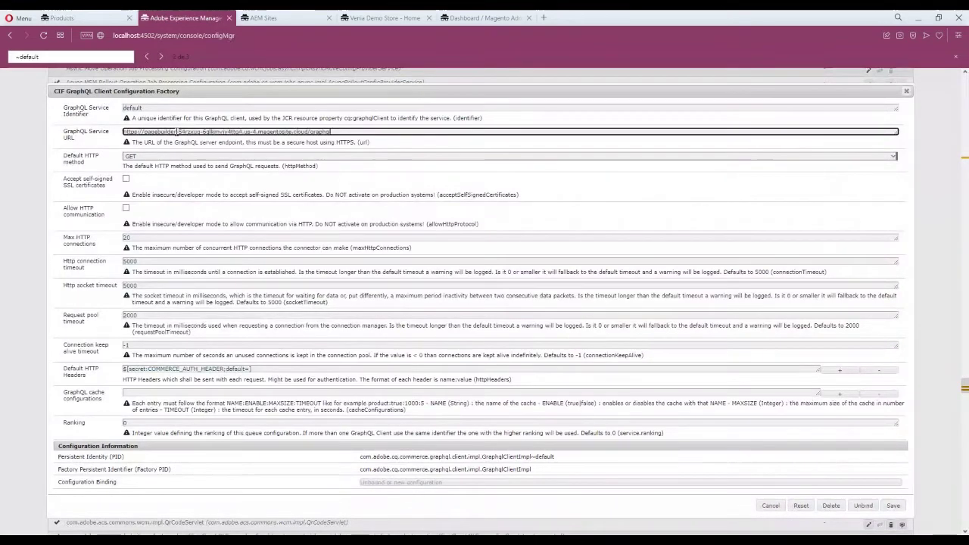
pyautogui.click(950, 482)
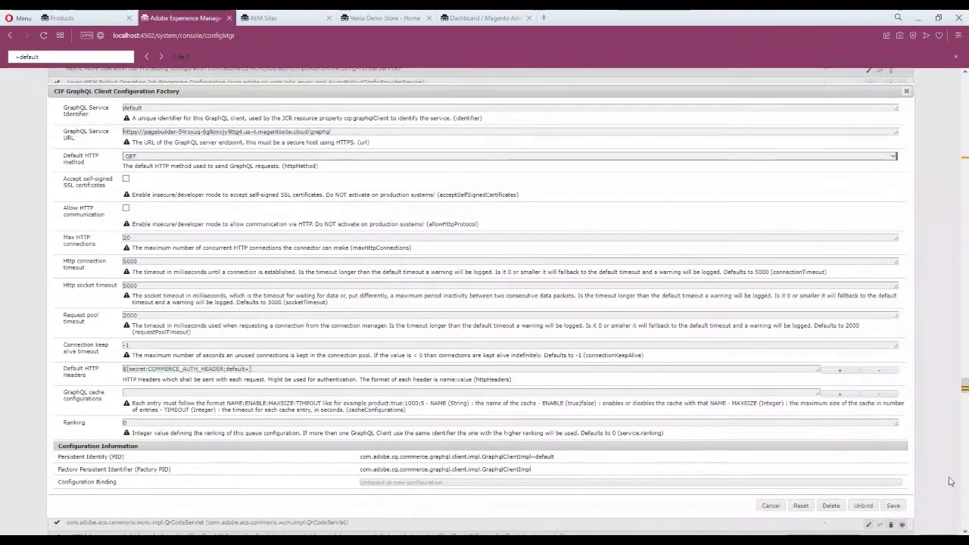
pyautogui.click(893, 506)
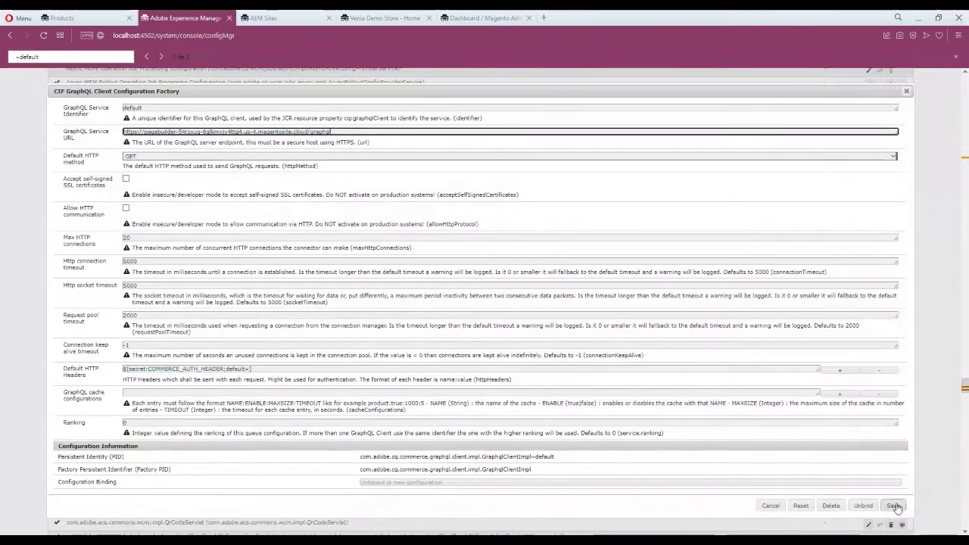
pyautogui.click(895, 506)
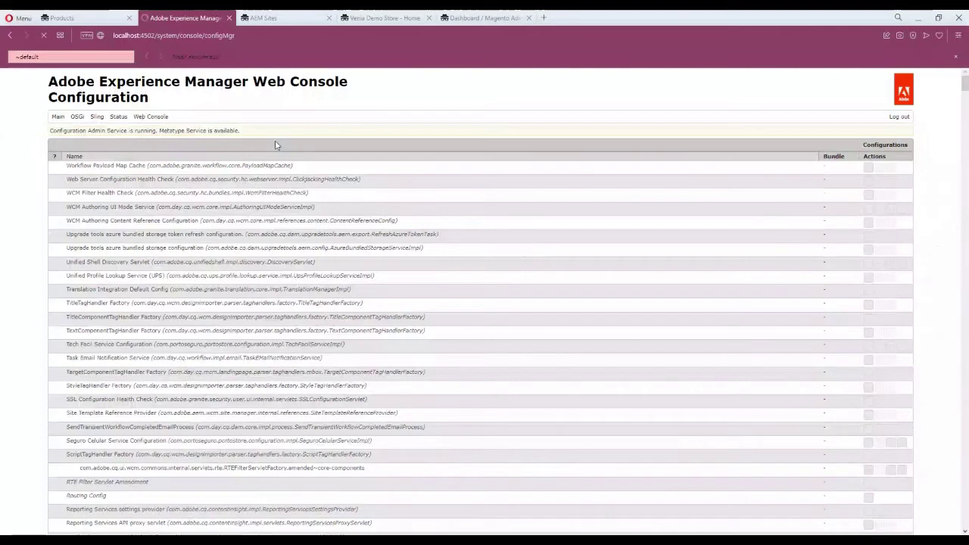
pyautogui.press('Return')
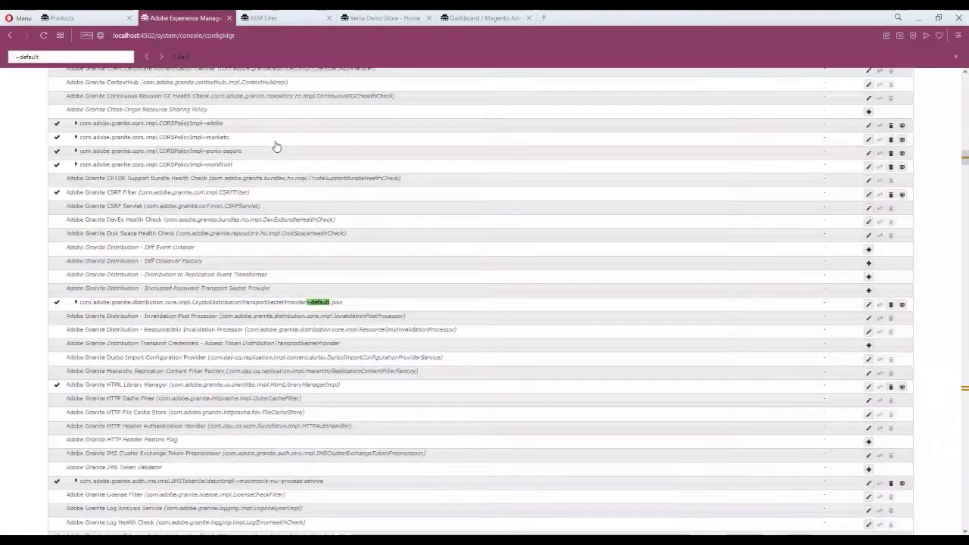
# Step: Reload the venia catalog and inspect the Olivia 1/4 Zip Light Jacket-XS-Black product properties and SKU
pyautogui.click(76, 18)
pyautogui.press('F5')
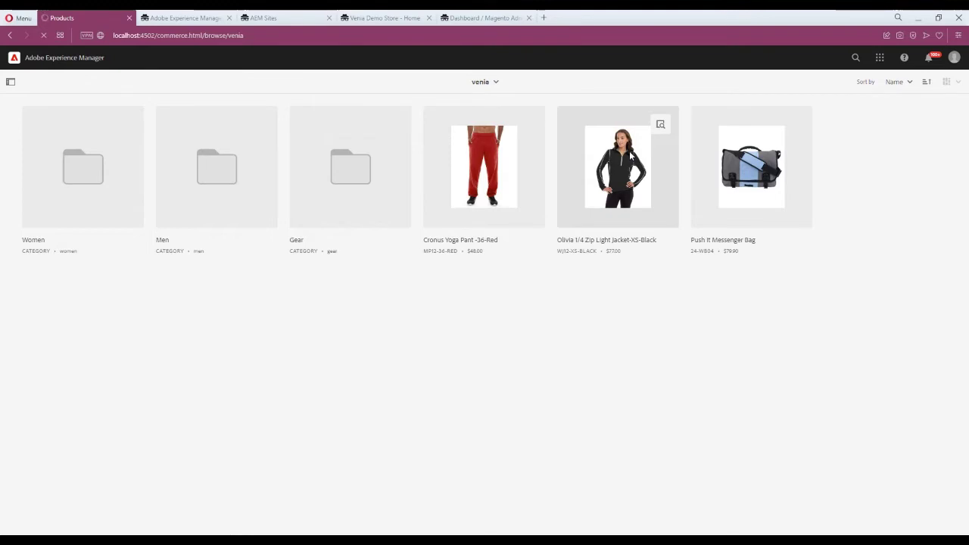
pyautogui.click(660, 125)
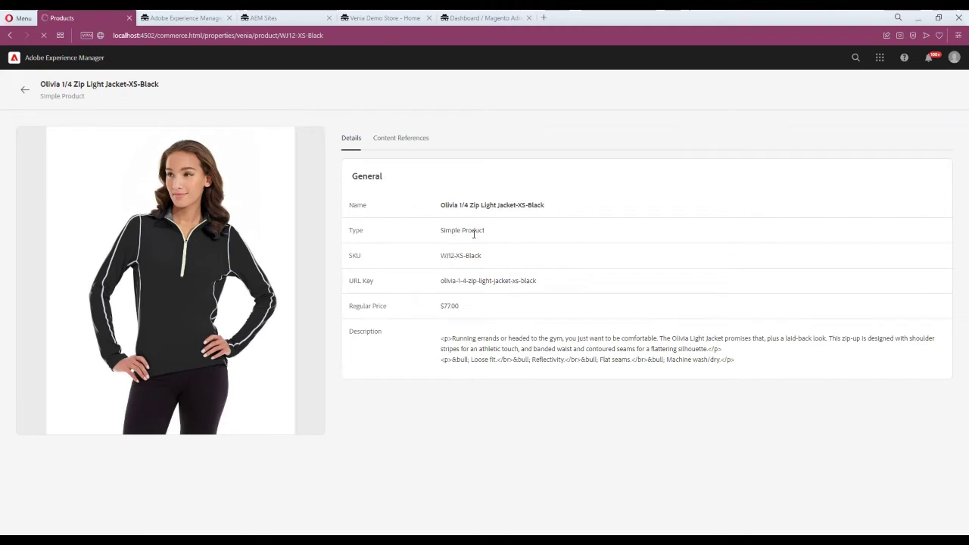
pyautogui.doubleClick(364, 260)
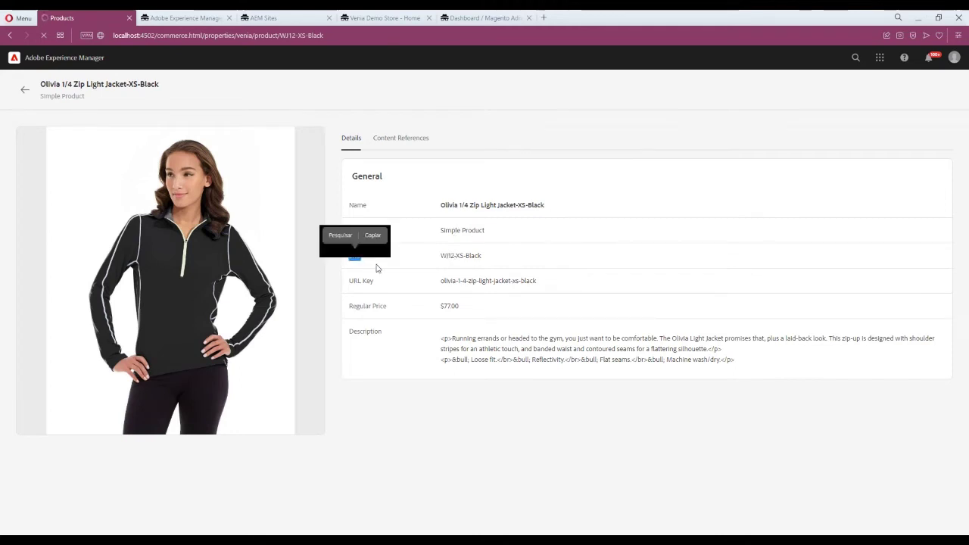
pyautogui.click(380, 266)
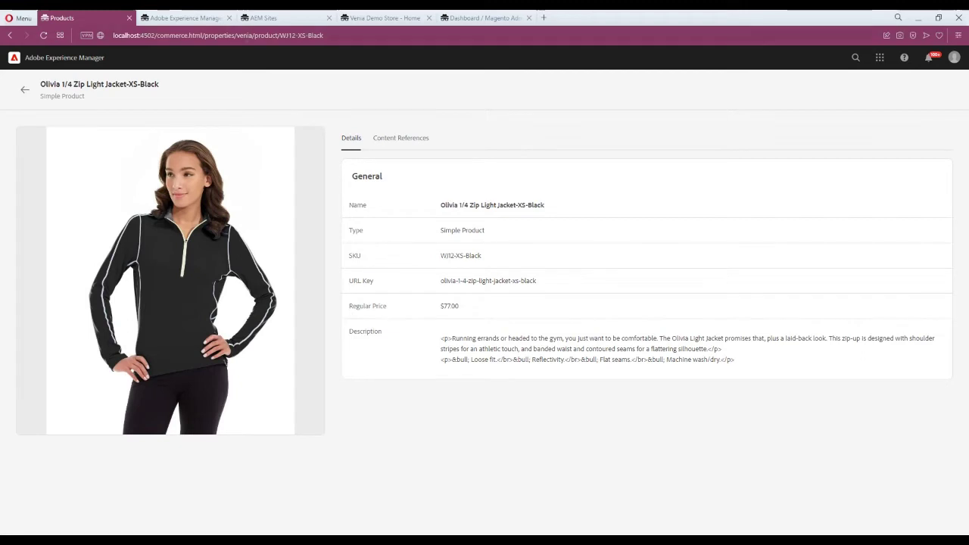
pyautogui.click(265, 17)
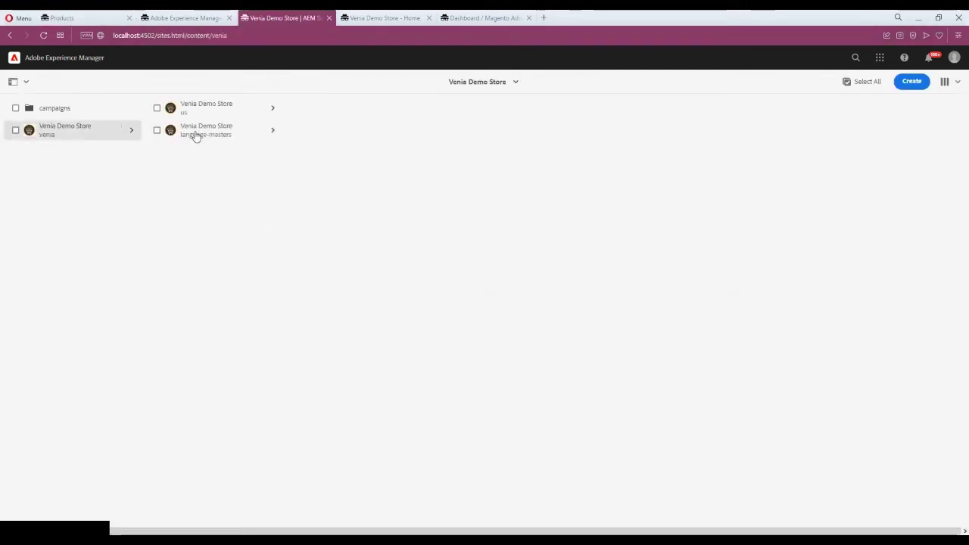
# Step: Select Venia Demo Store - Home under venia > us and bring it up in the page editor
pyautogui.click(205, 107)
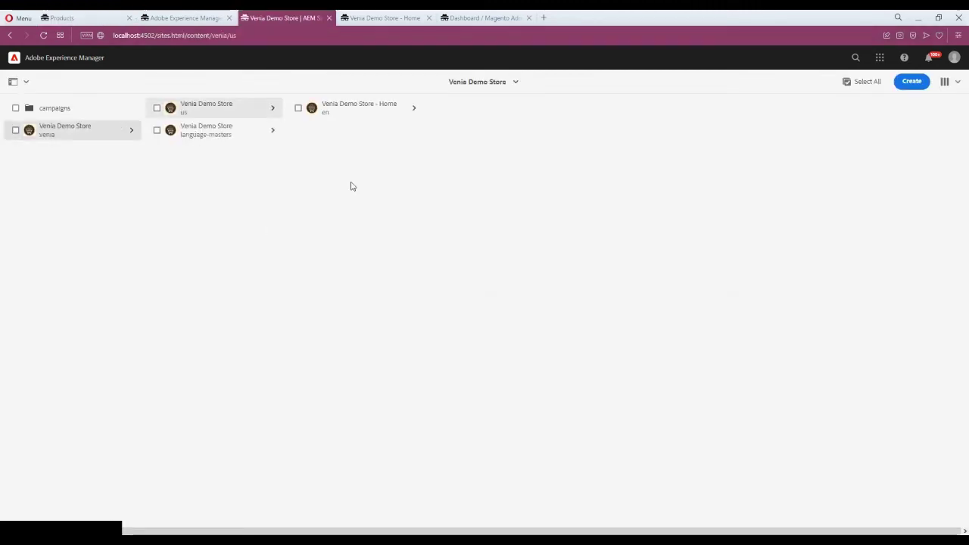
pyautogui.click(298, 108)
pyautogui.click(298, 108)
pyautogui.click(299, 108)
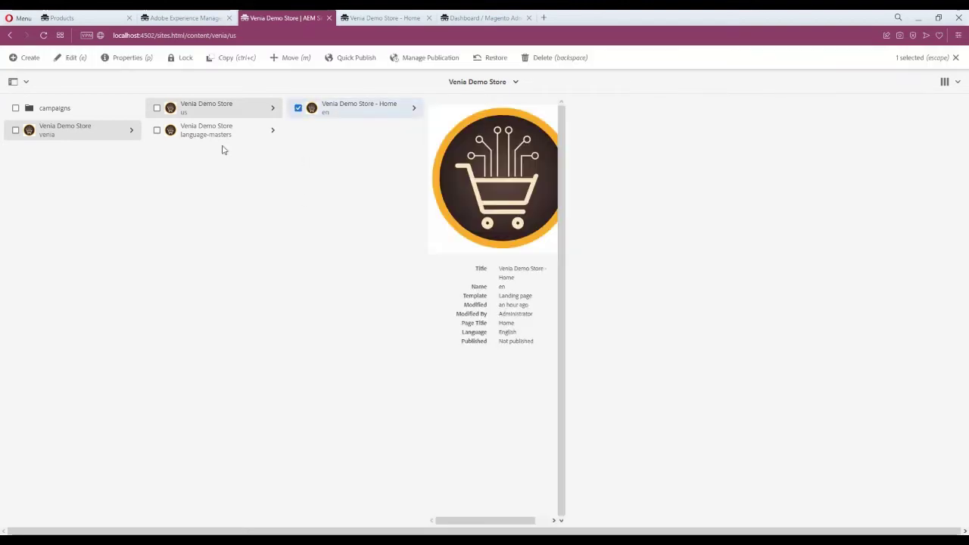
pyautogui.click(108, 178)
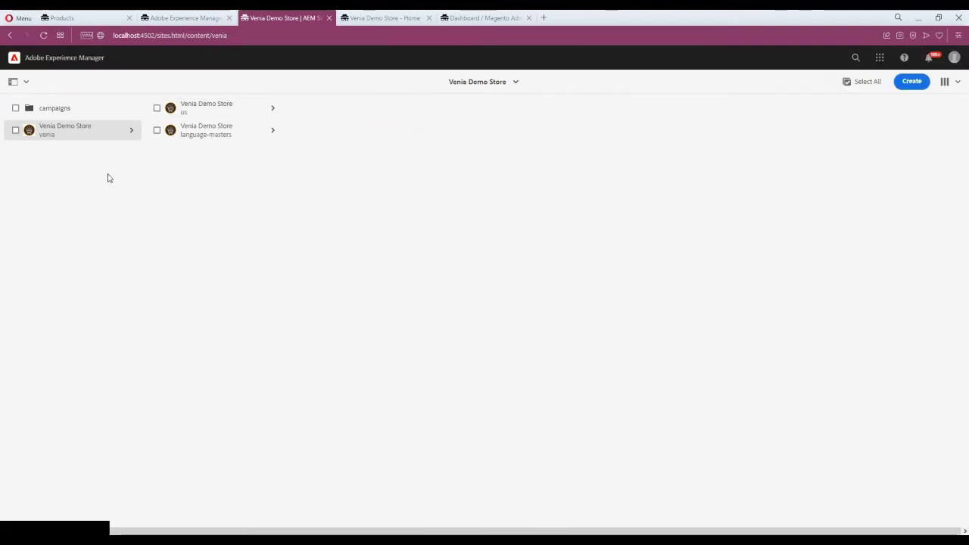
pyautogui.click(270, 118)
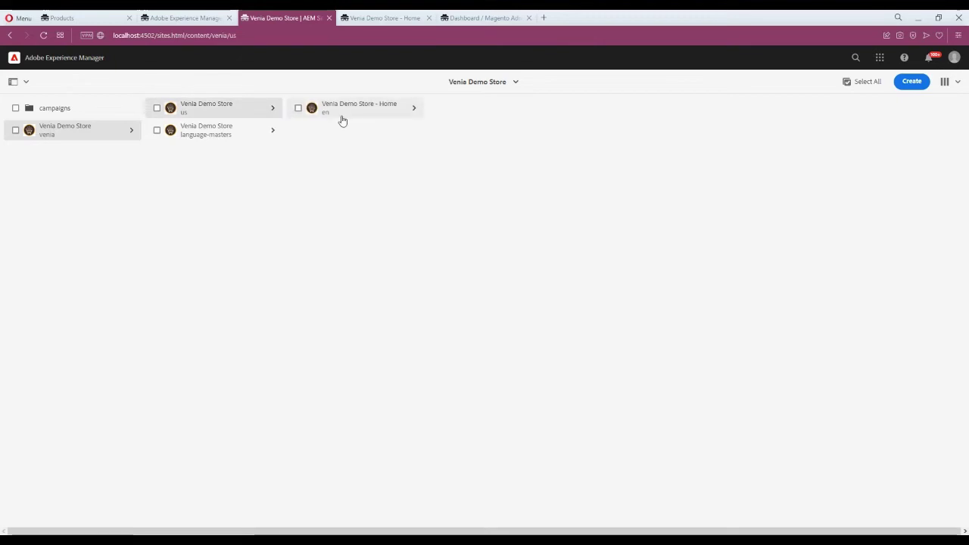
pyautogui.click(313, 115)
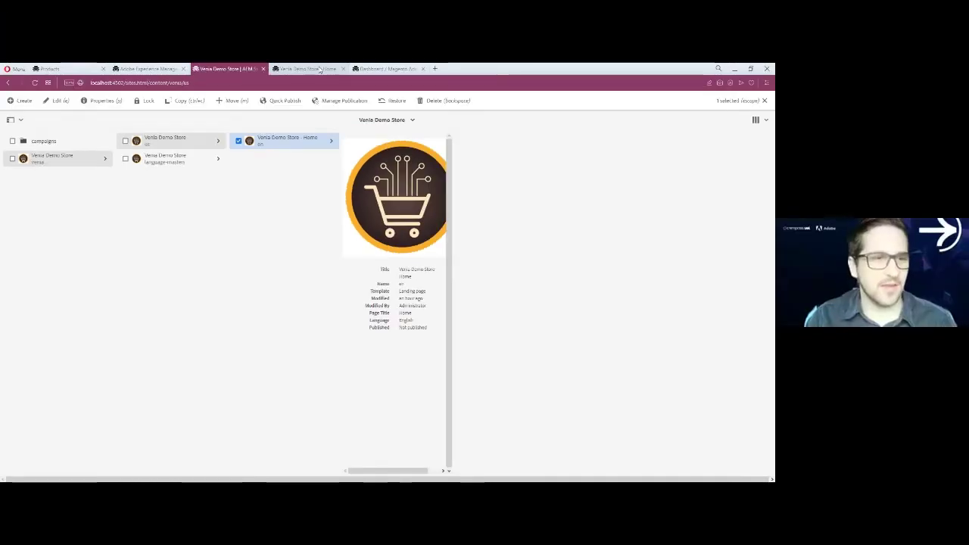
pyautogui.click(399, 19)
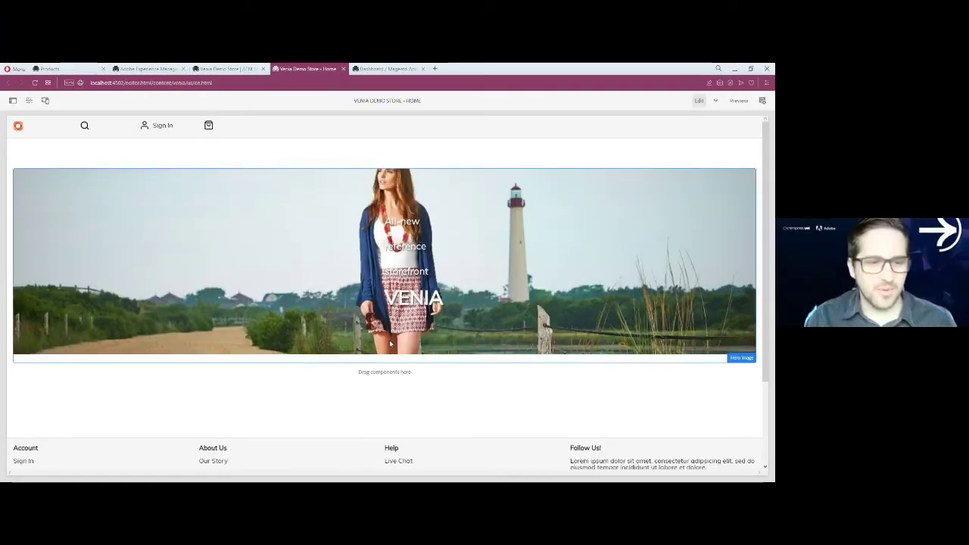
# Step: Insert a Product Teaser into the 'Drag components here' area below the hero and select it
pyautogui.doubleClick(360, 371)
pyautogui.scroll(-10, 371, 227)
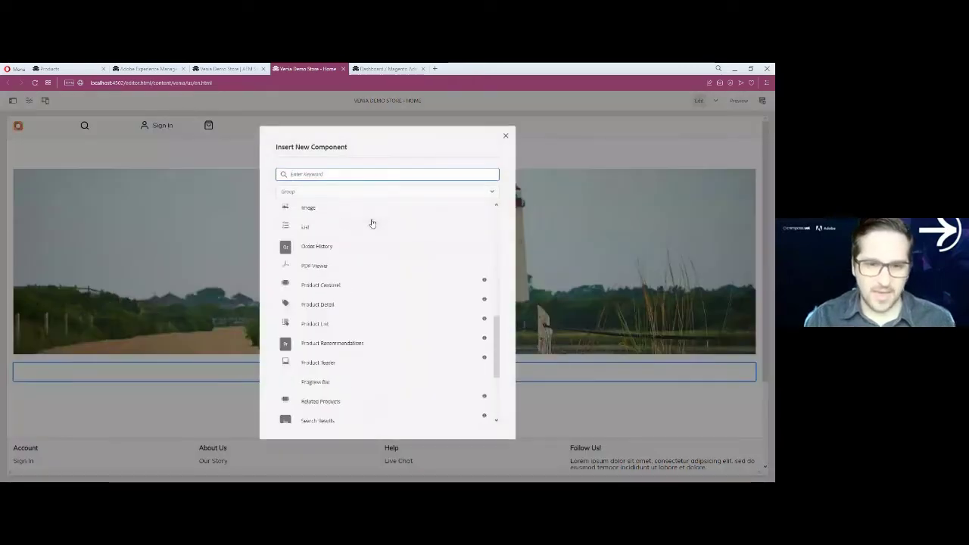
pyautogui.scroll(-3, 350, 330)
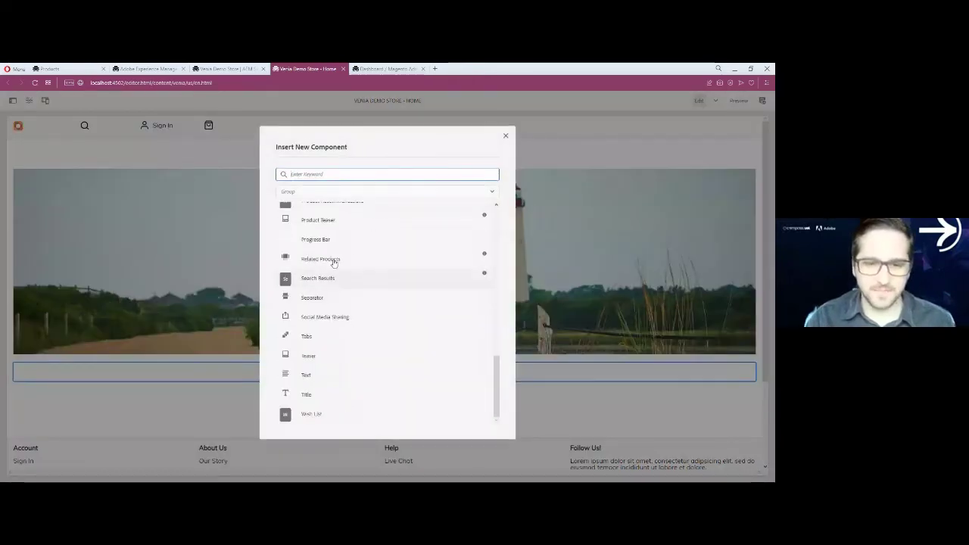
pyautogui.scroll(1, 335, 336)
pyautogui.scroll(1, 335, 333)
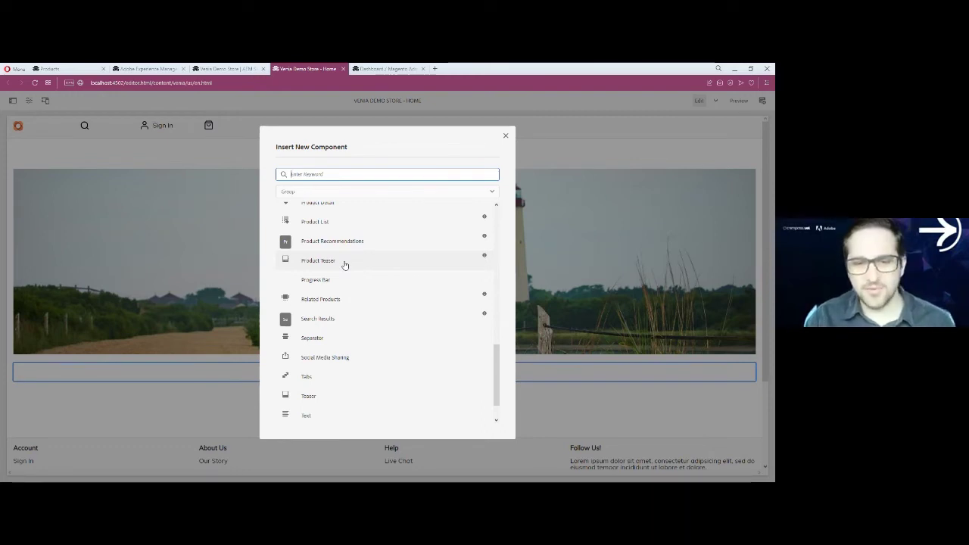
pyautogui.click(345, 262)
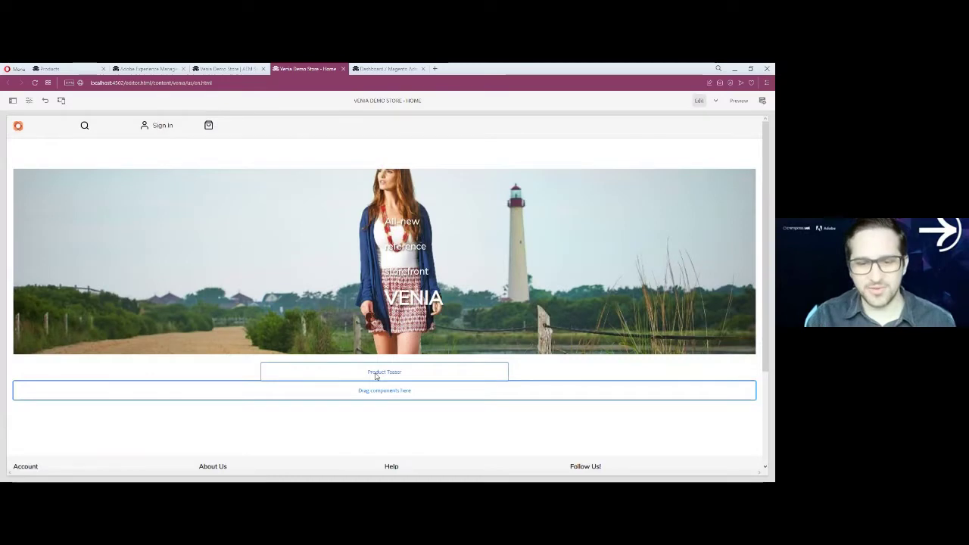
pyautogui.click(356, 372)
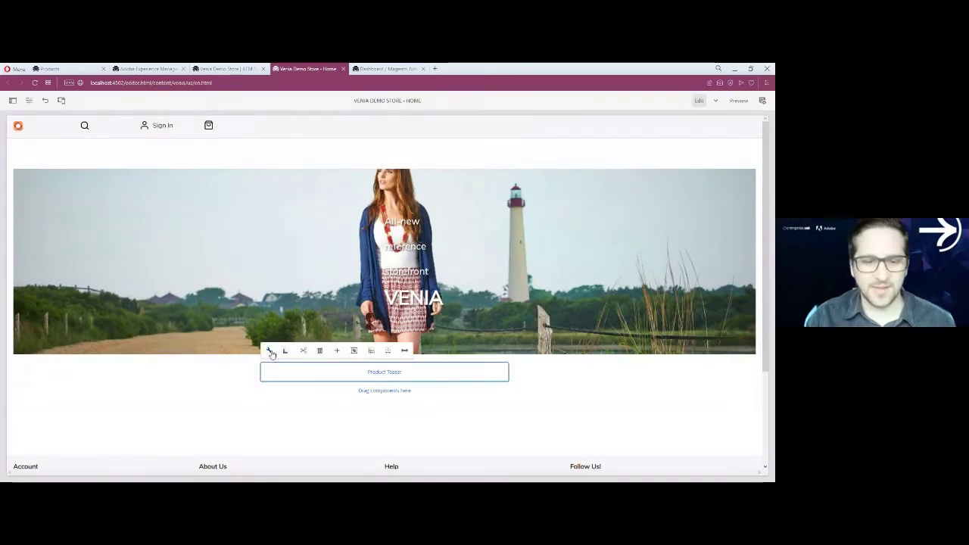
# Step: Set the teaser's product to Olivia 1/4 Zip Light Jacket-XS-Black and its call to action to 'See more details'
pyautogui.click(270, 351)
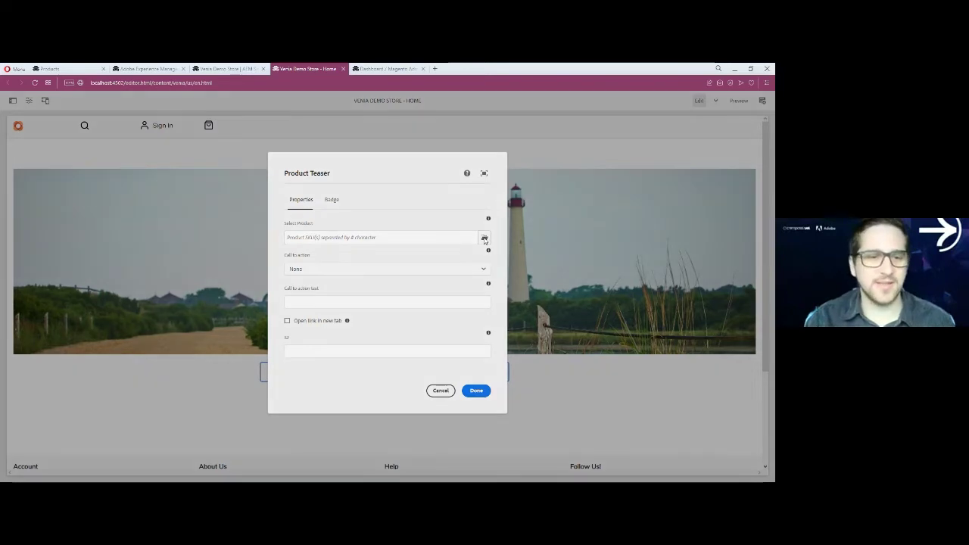
pyautogui.click(484, 239)
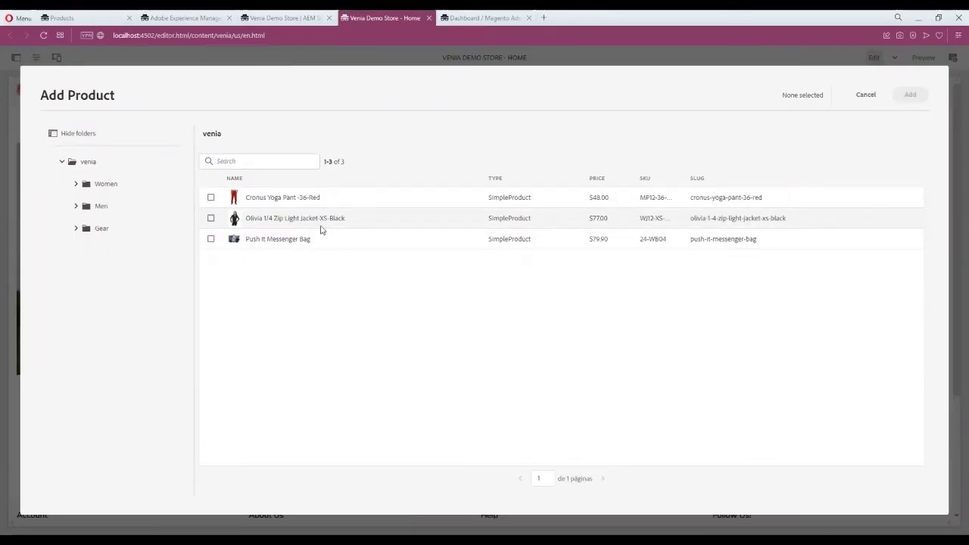
pyautogui.click(211, 219)
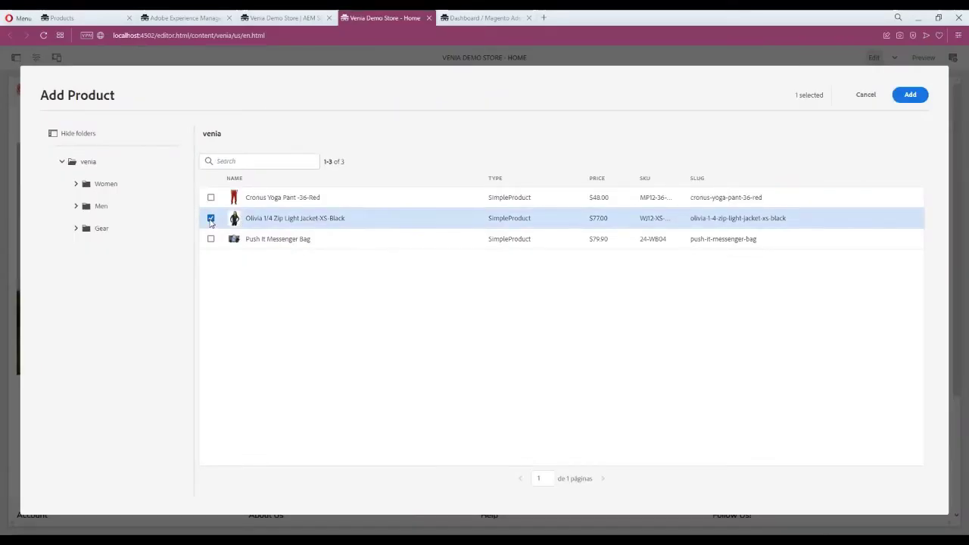
pyautogui.click(916, 94)
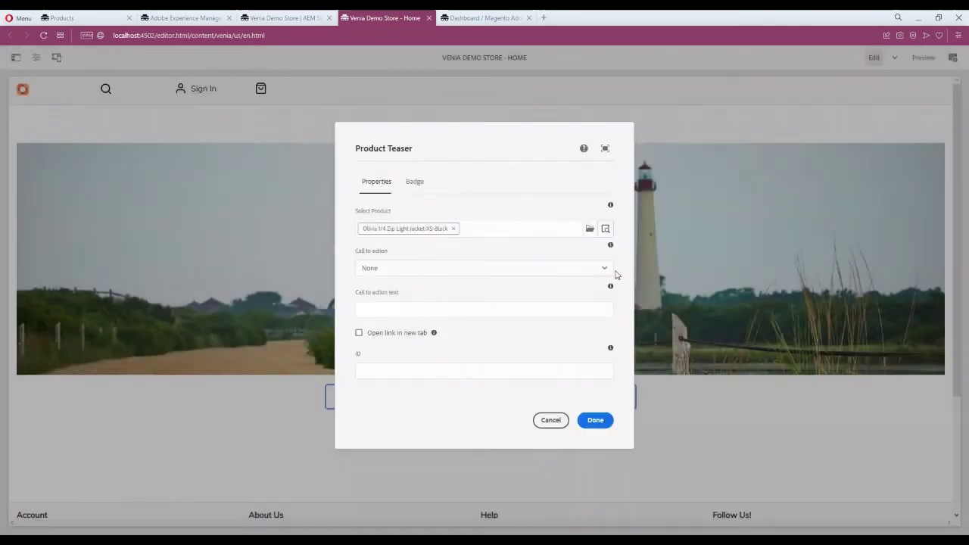
pyautogui.click(402, 272)
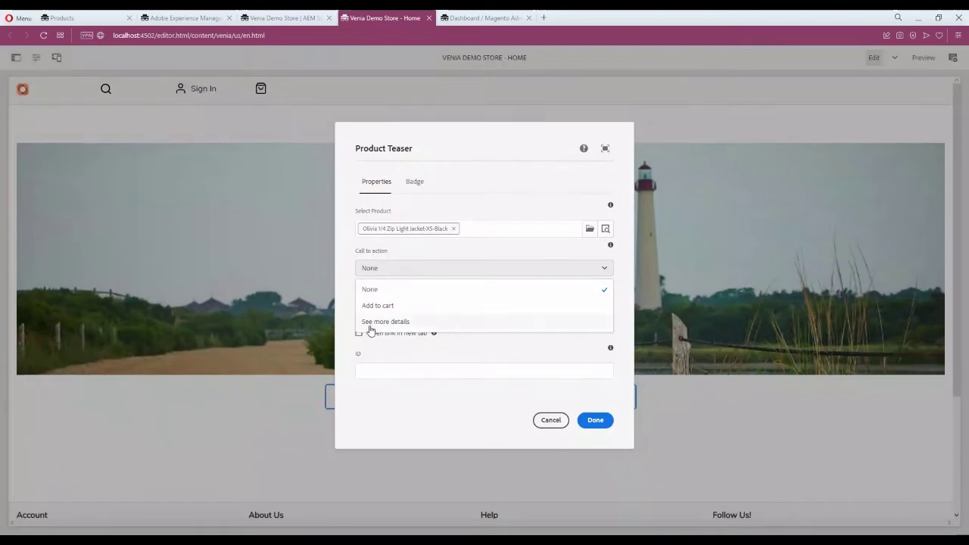
pyautogui.click(401, 323)
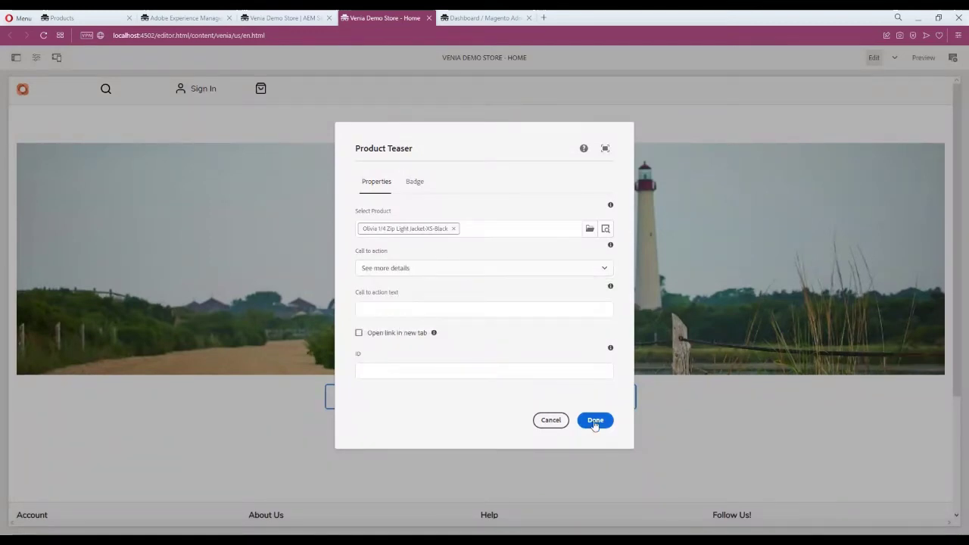
pyautogui.click(595, 421)
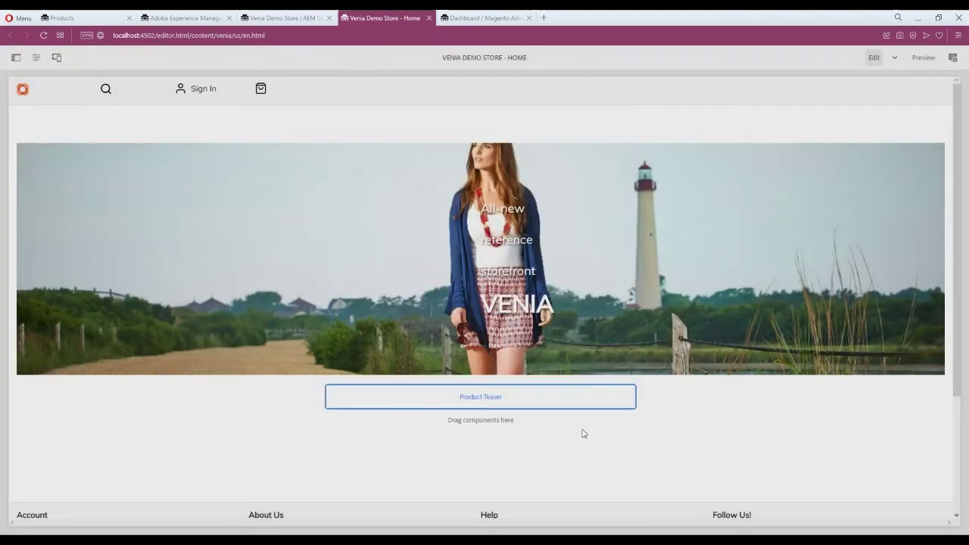
# Step: Scroll the page to verify the teaser shows the Olivia jacket at $77.00 with See more details
pyautogui.scroll(-4, 594, 432)
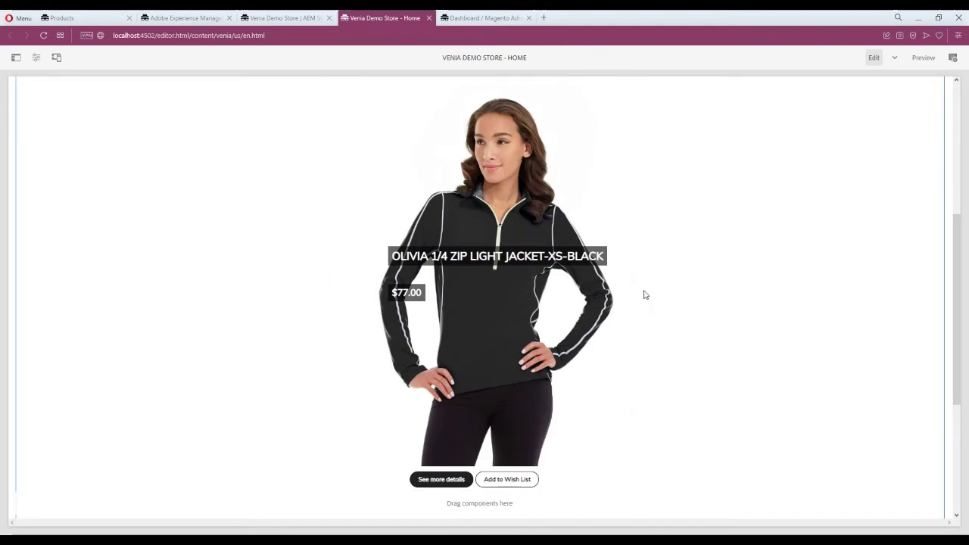
pyautogui.scroll(2, 645, 294)
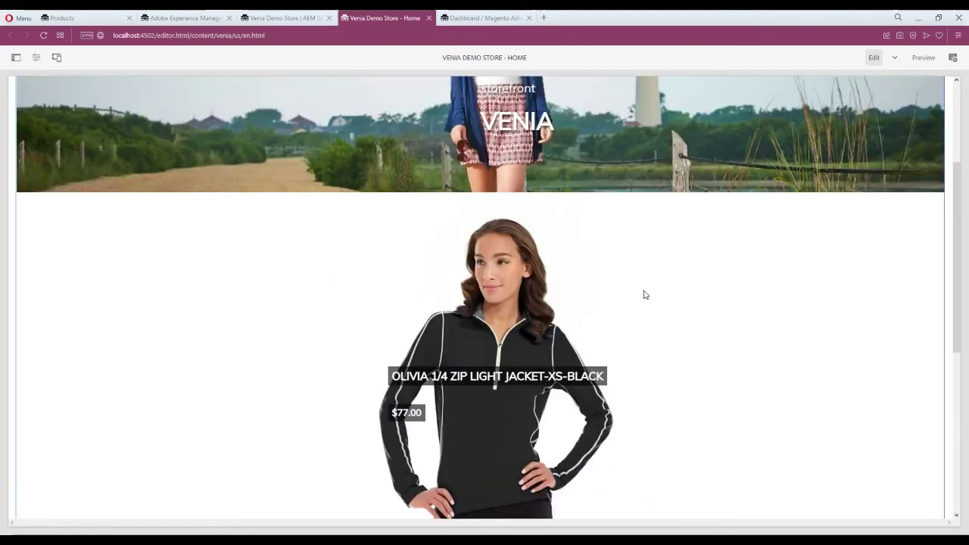
pyautogui.scroll(1, 645, 295)
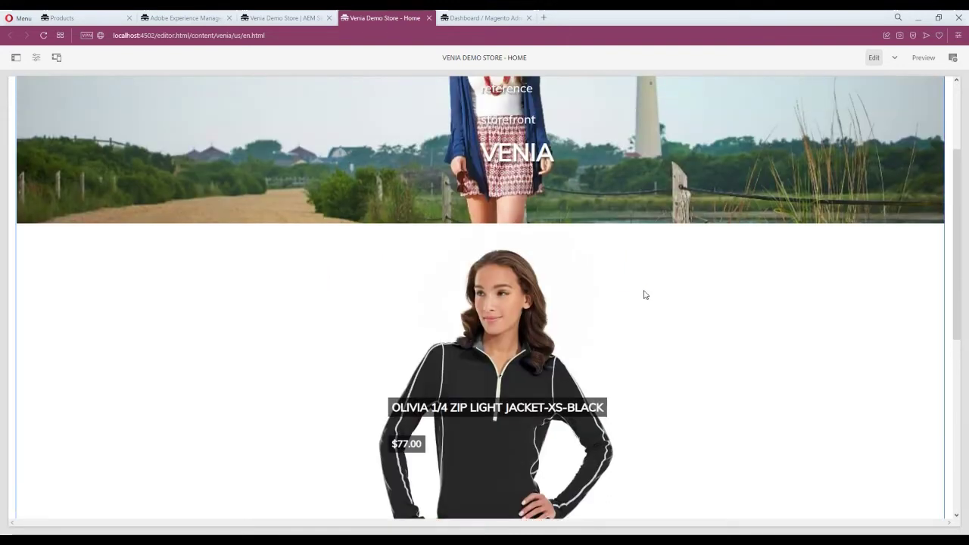
pyautogui.scroll(-2, 642, 292)
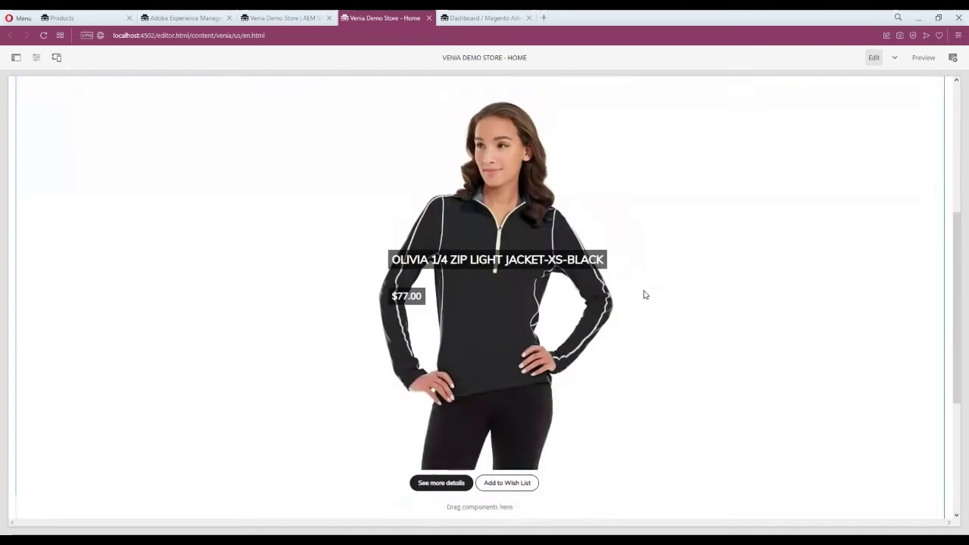
pyautogui.click(36, 59)
# Step: View the home page as published and scroll down to the Olivia jacket teaser
pyautogui.click(67, 243)
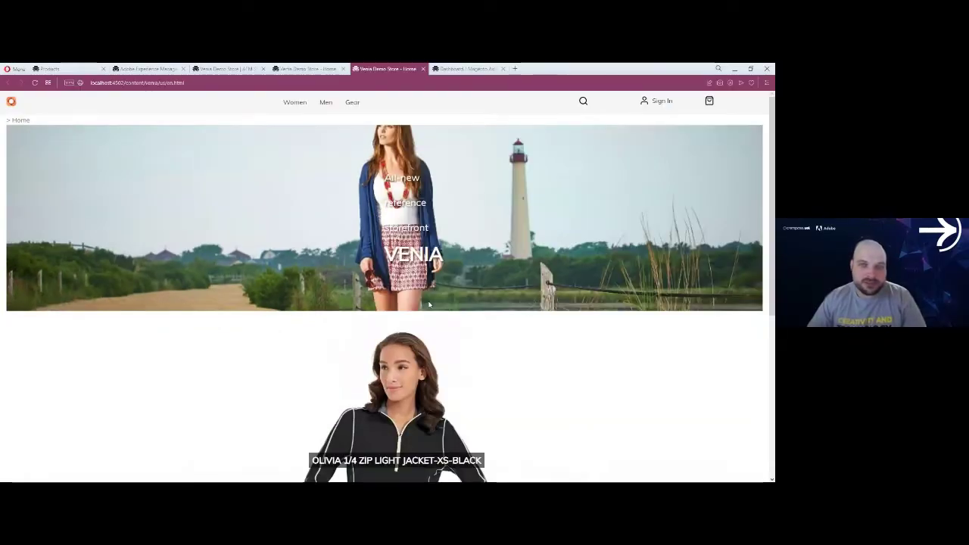
pyautogui.scroll(-1, 535, 312)
pyautogui.scroll(-3, 429, 305)
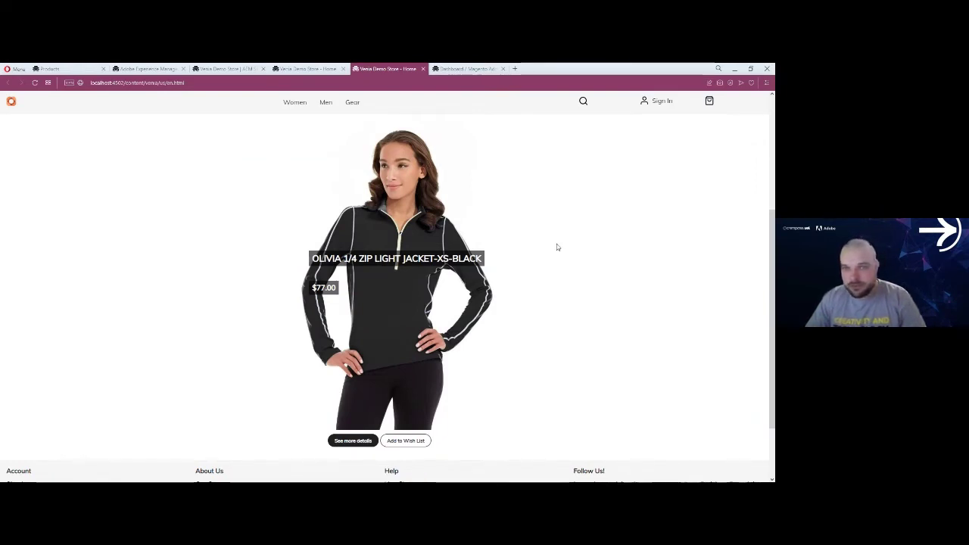
# Step: Go to Customers > All Customers in the Magento admin and confirm 0 records found
pyautogui.click(478, 71)
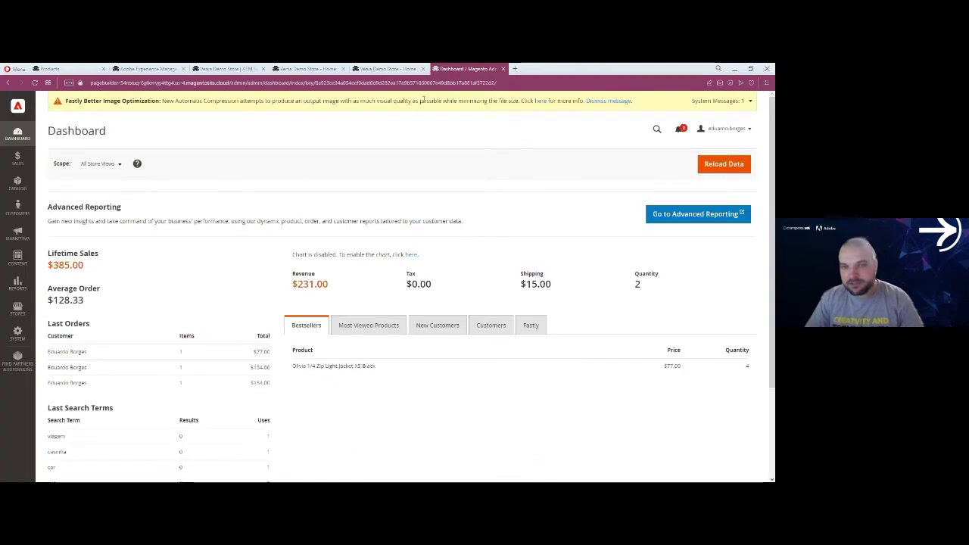
pyautogui.click(20, 209)
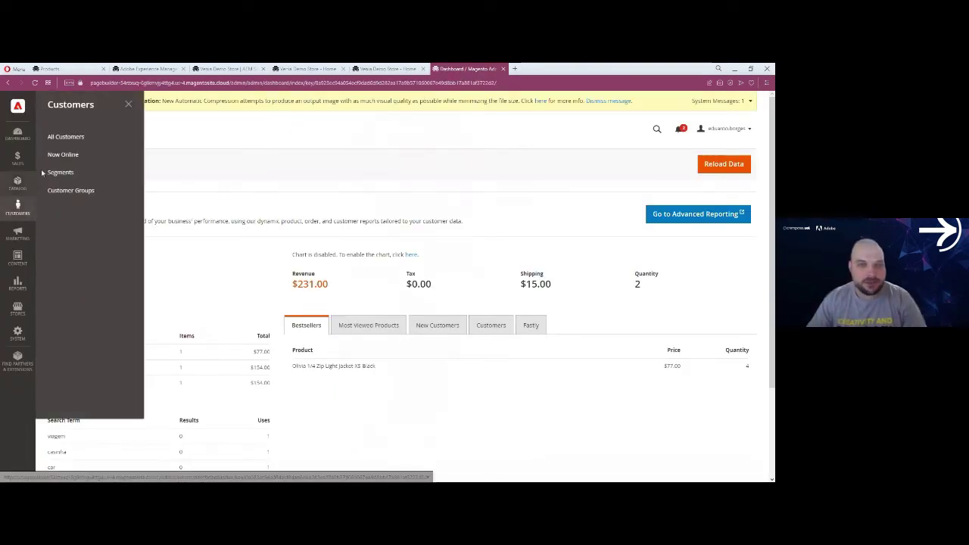
pyautogui.click(95, 138)
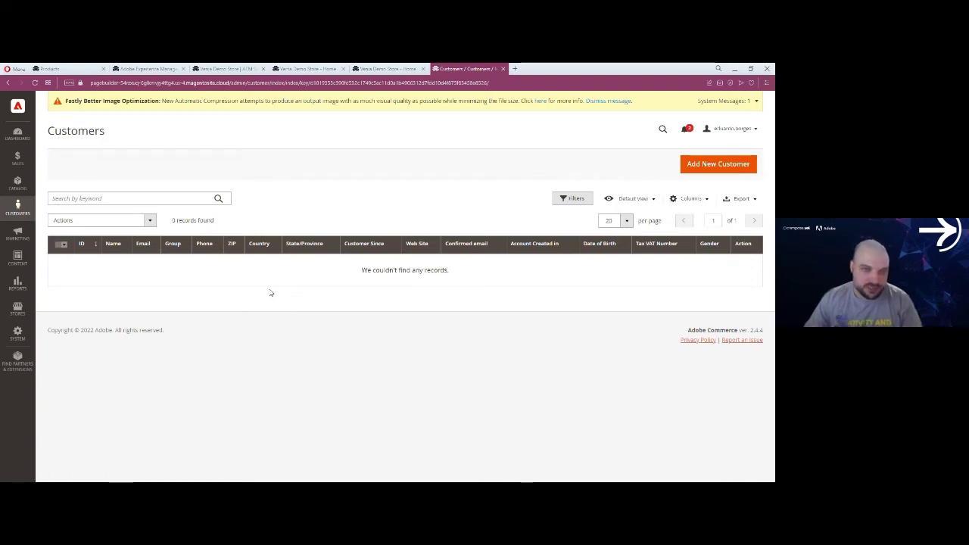
pyautogui.tripleClick(371, 273)
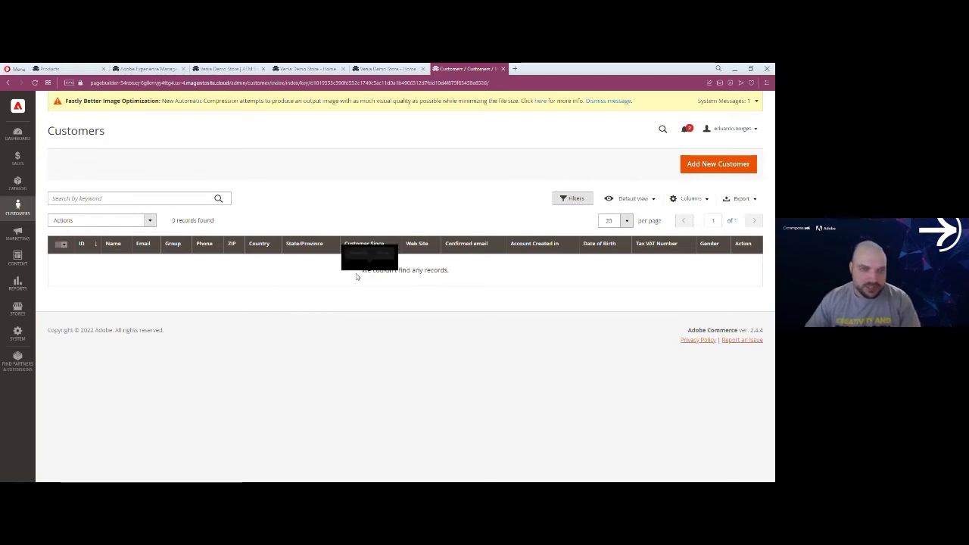
pyautogui.click(467, 277)
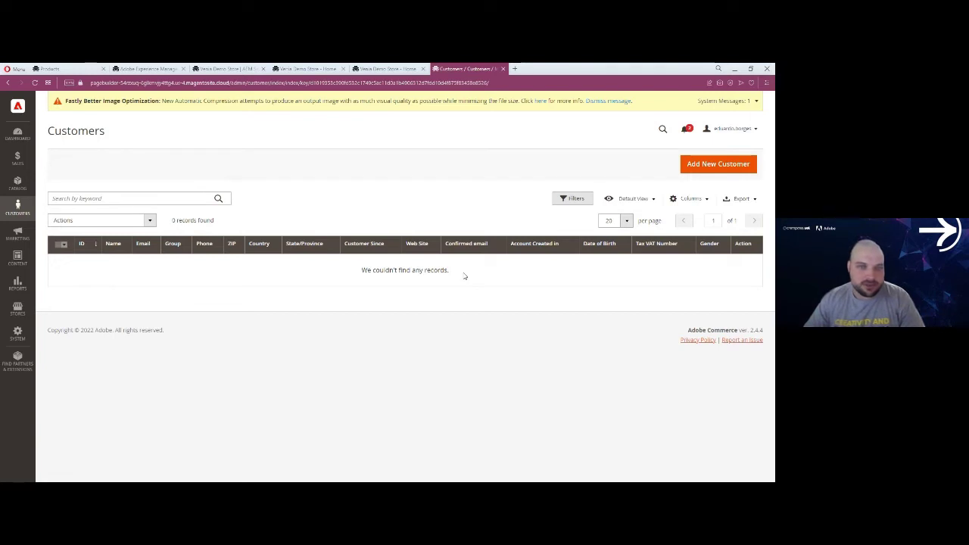
# Step: Bring up the Create an Account form from the storefront's Sign In panel
pyautogui.click(388, 69)
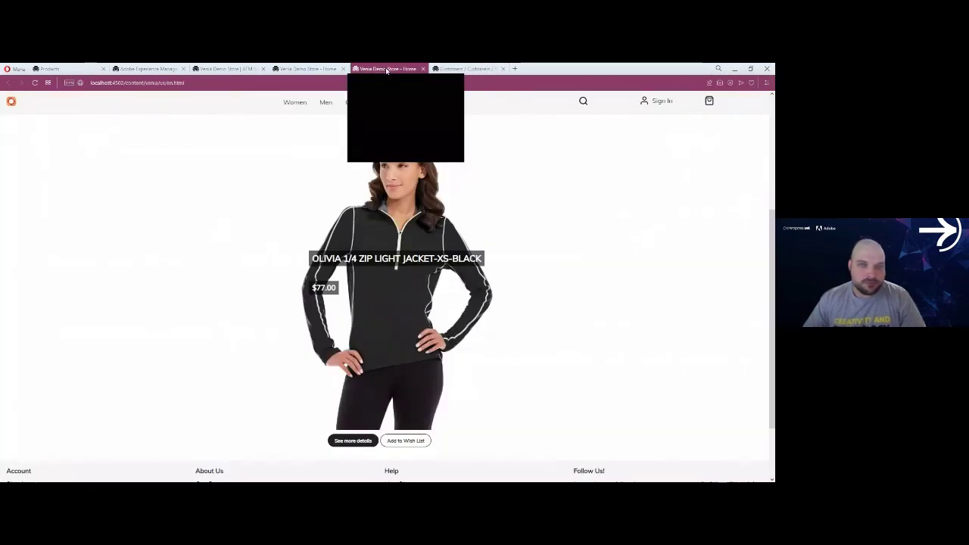
pyautogui.click(661, 102)
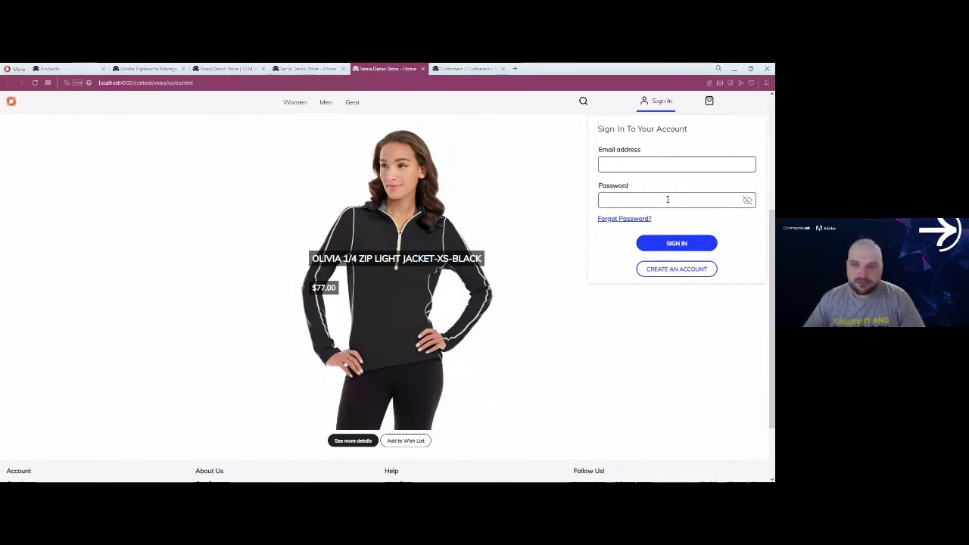
pyautogui.click(675, 274)
# Step: Fill in the customer's first name, last name, e-mail and a password, then submit the registration
pyautogui.click(642, 157)
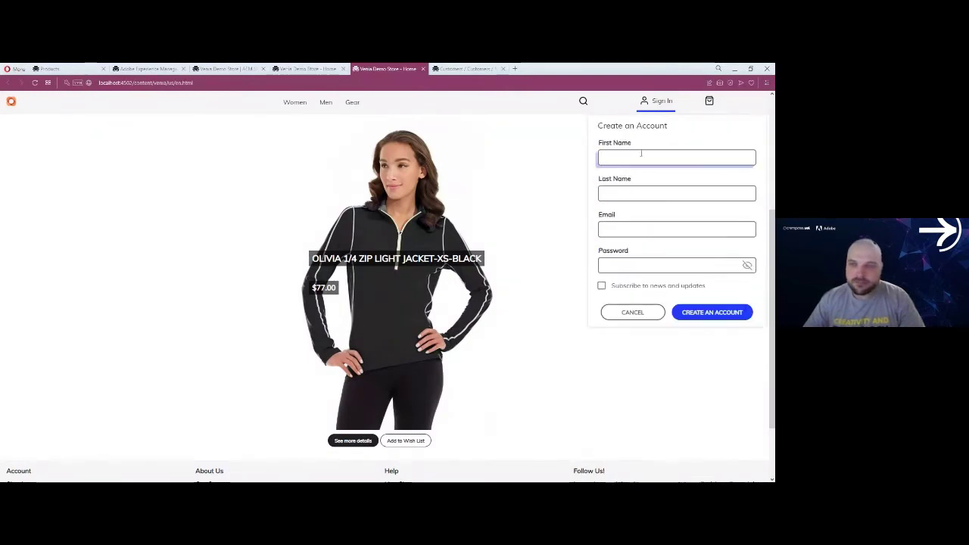
pyautogui.click(660, 176)
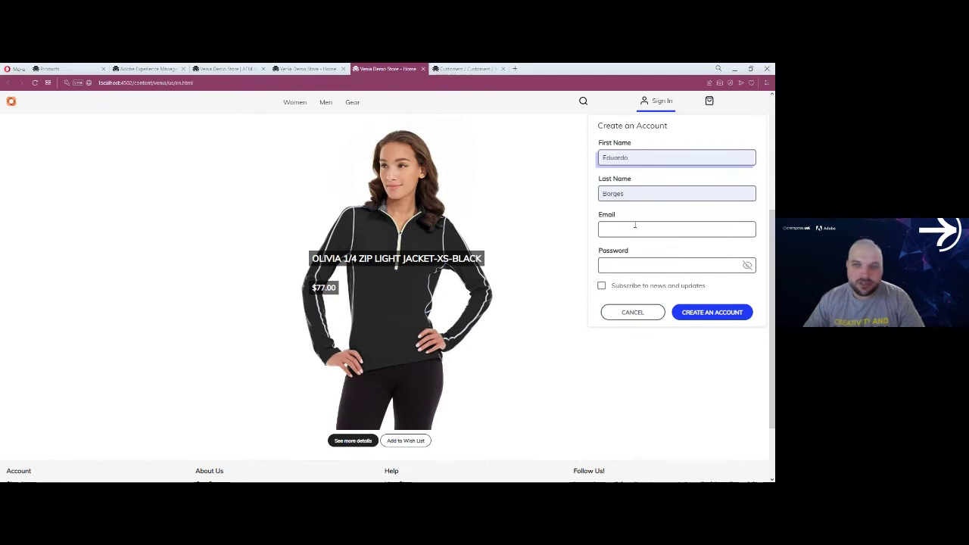
pyautogui.click(634, 226)
pyautogui.click(623, 249)
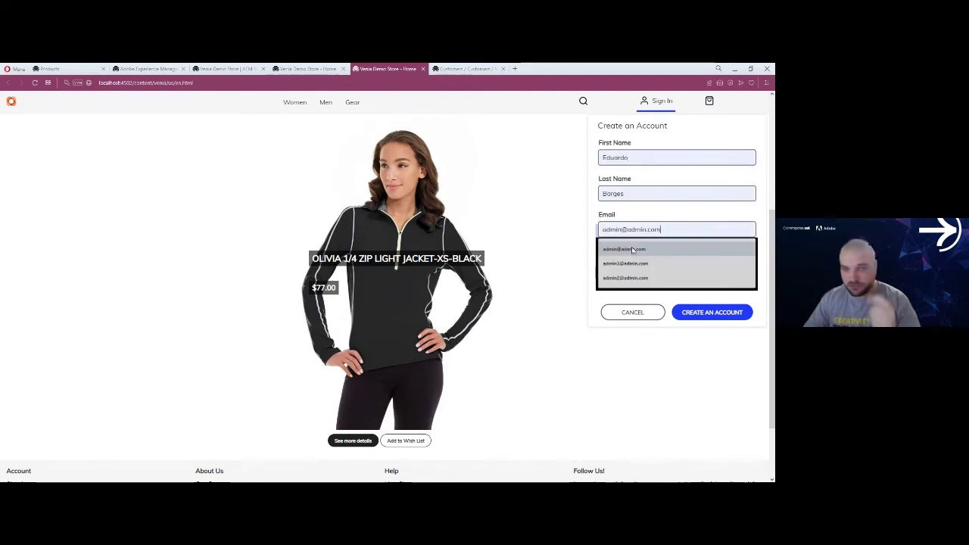
pyautogui.click(632, 265)
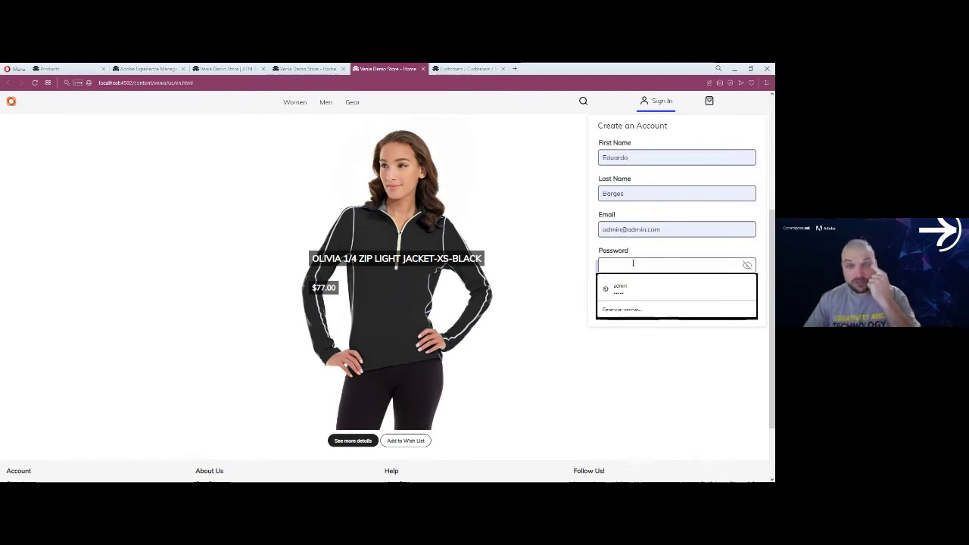
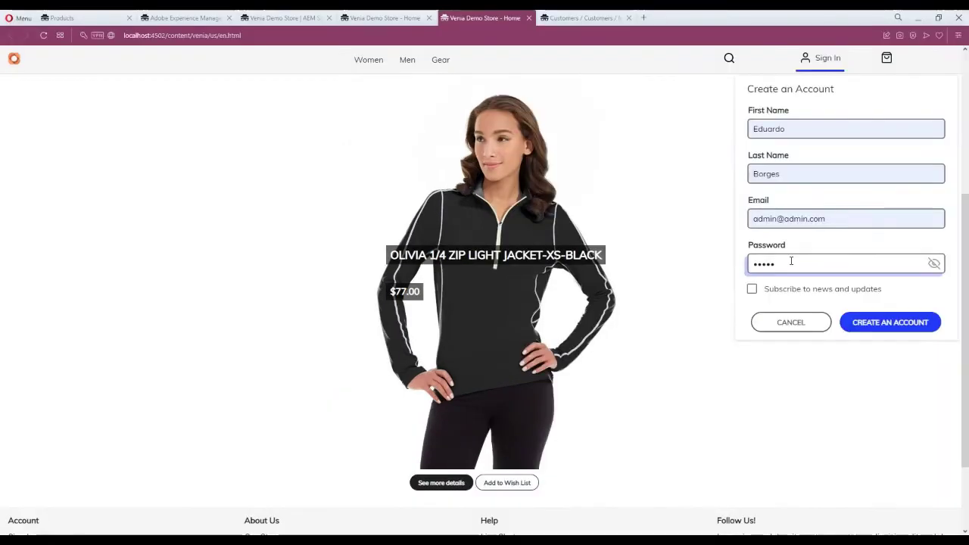
pyautogui.doubleClick(632, 264)
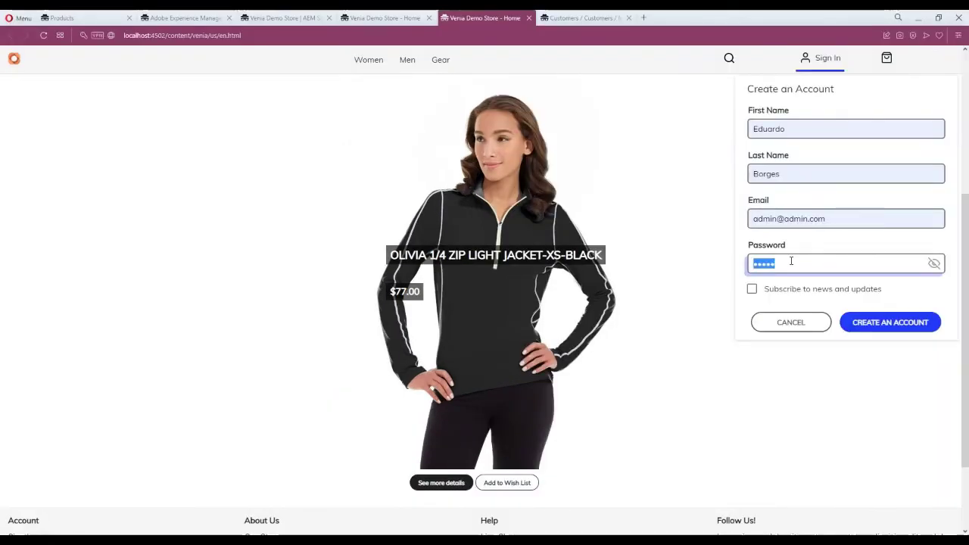
pyautogui.click(918, 324)
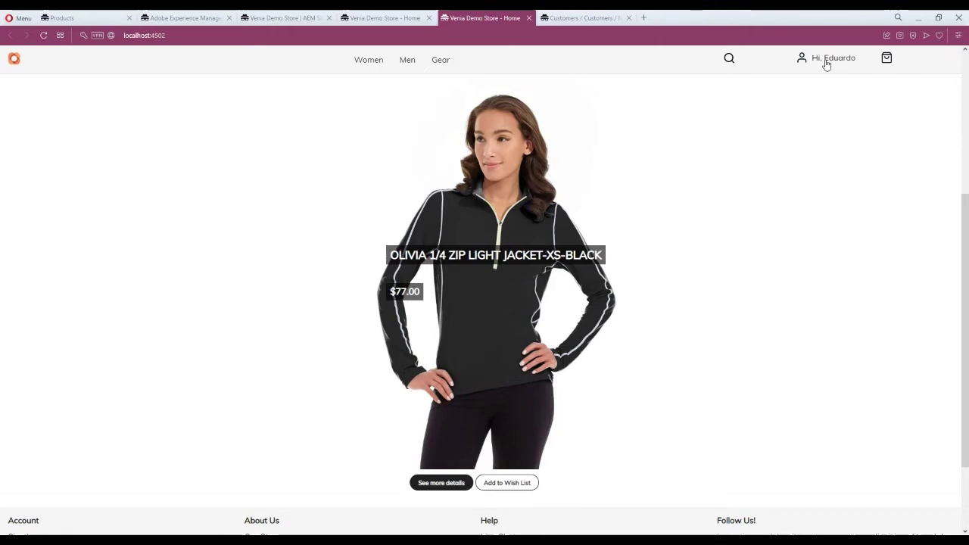
# Step: Reload the admin Customers grid so the newly registered storefront customer appears
pyautogui.click(575, 17)
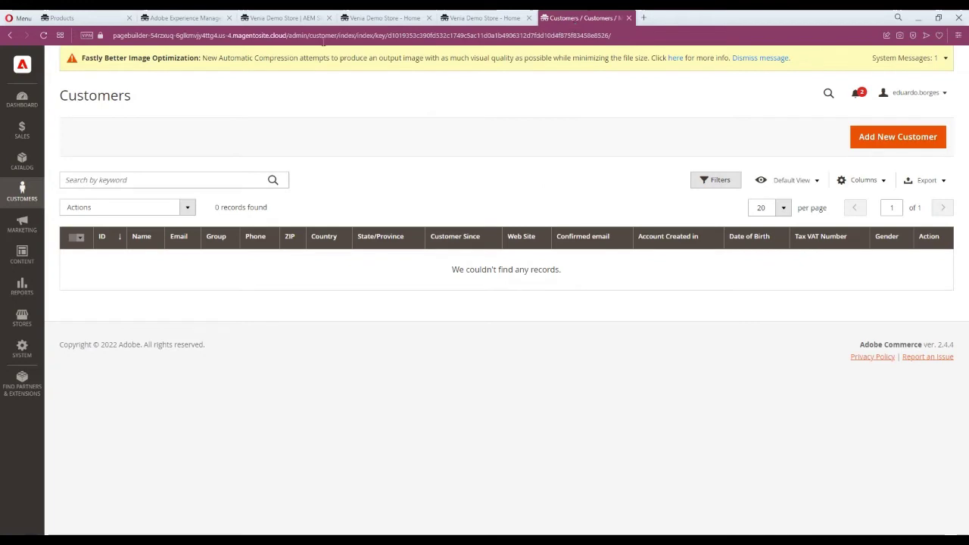
pyautogui.click(43, 36)
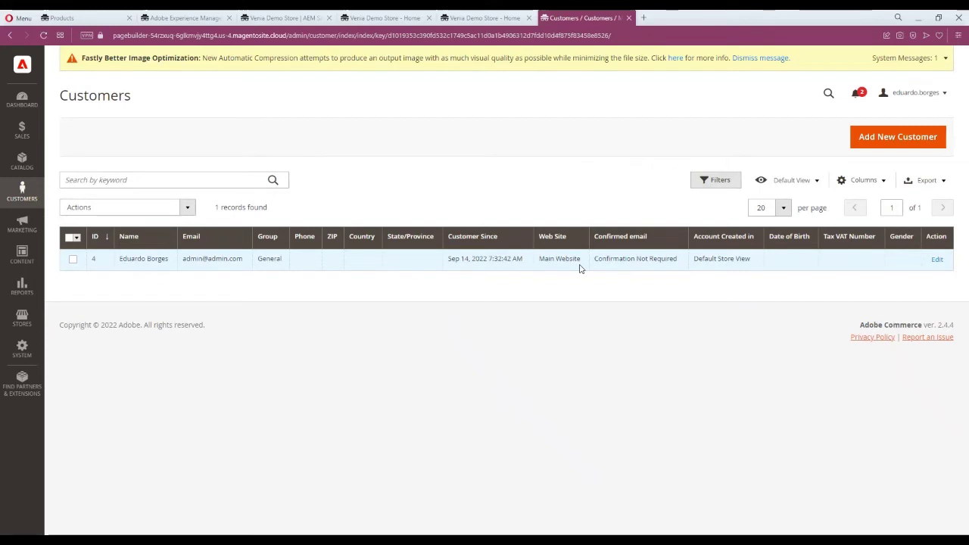
# Step: Review the new customer's Account Information, Addresses, Orders and Customer View, then go to the Dashboard
pyautogui.click(937, 262)
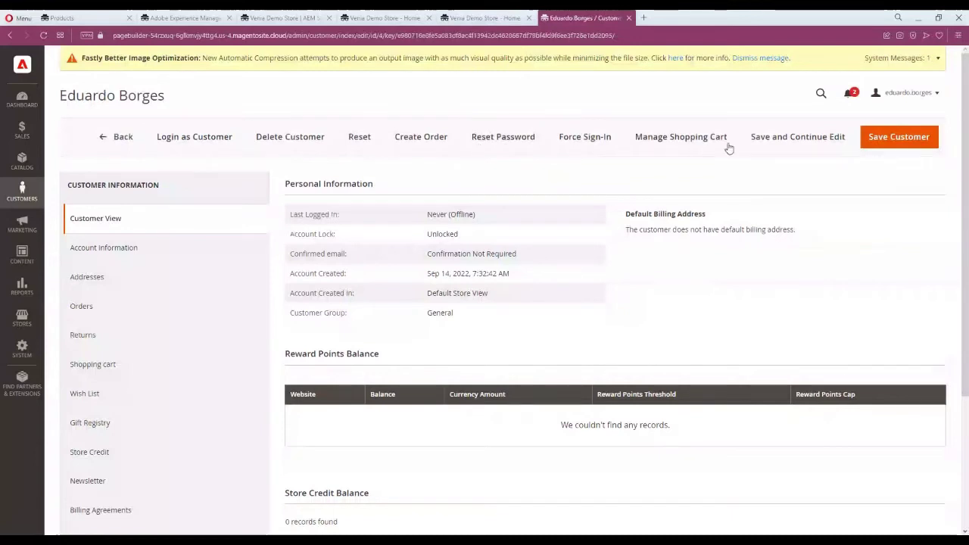
pyautogui.click(158, 250)
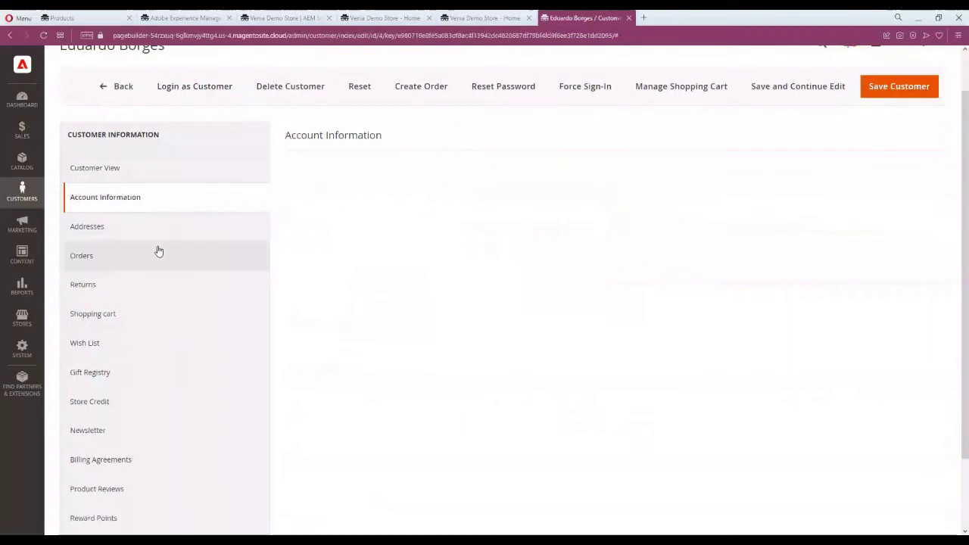
pyautogui.click(162, 234)
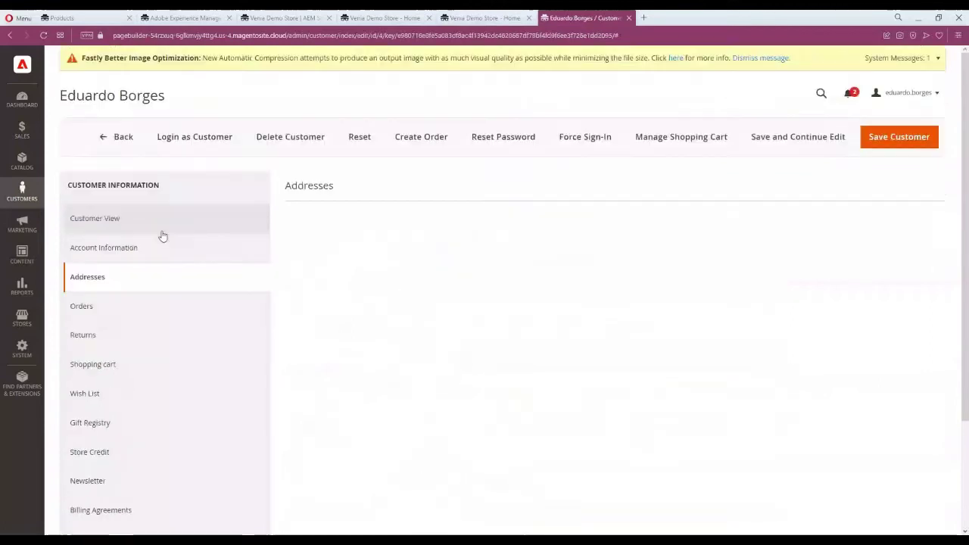
pyautogui.click(149, 307)
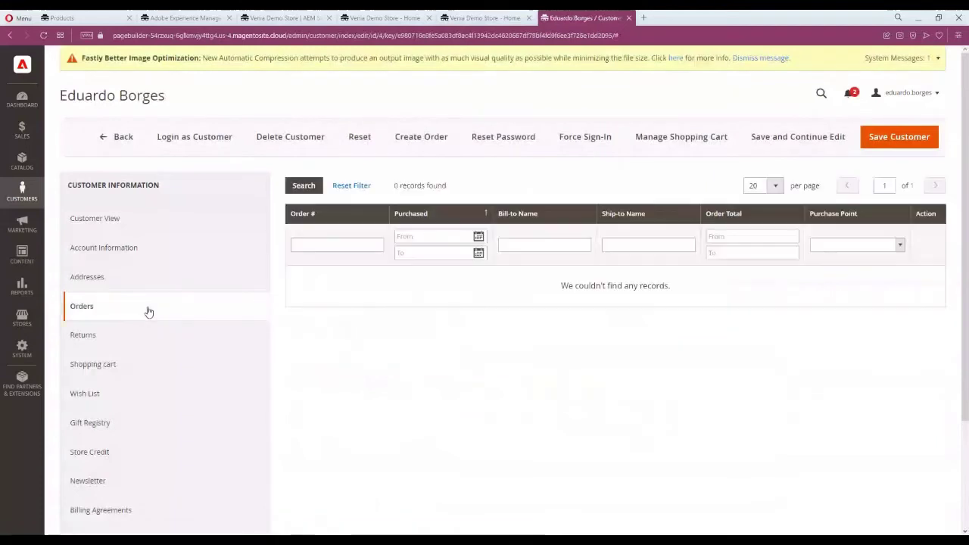
pyautogui.click(145, 219)
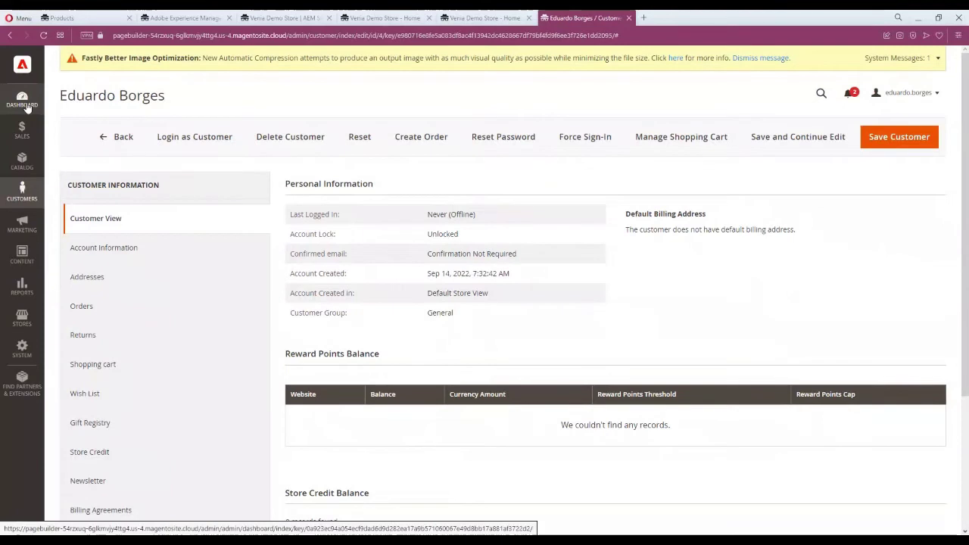
pyautogui.click(25, 106)
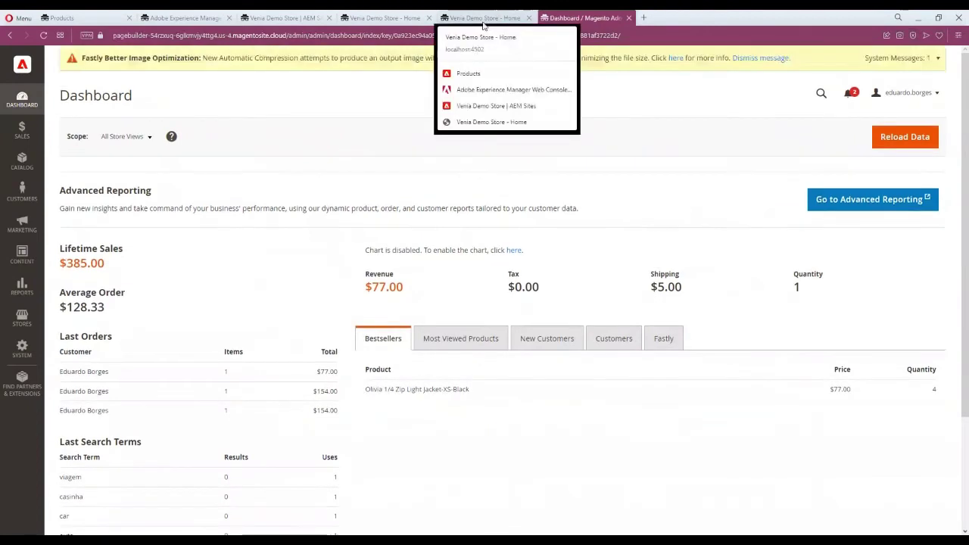
# Step: Open the Women > Bottoms category on the Venia storefront
pyautogui.click(483, 23)
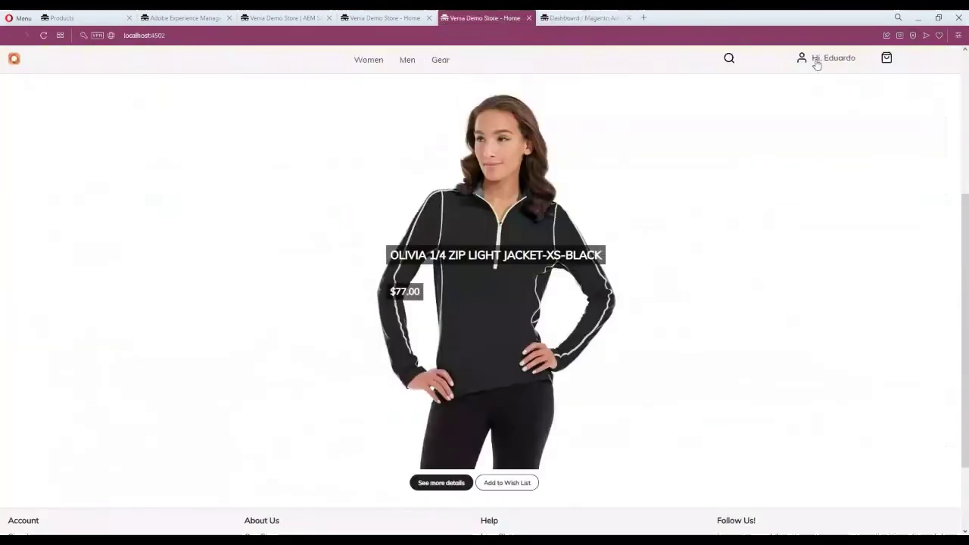
pyautogui.moveTo(354, 66)
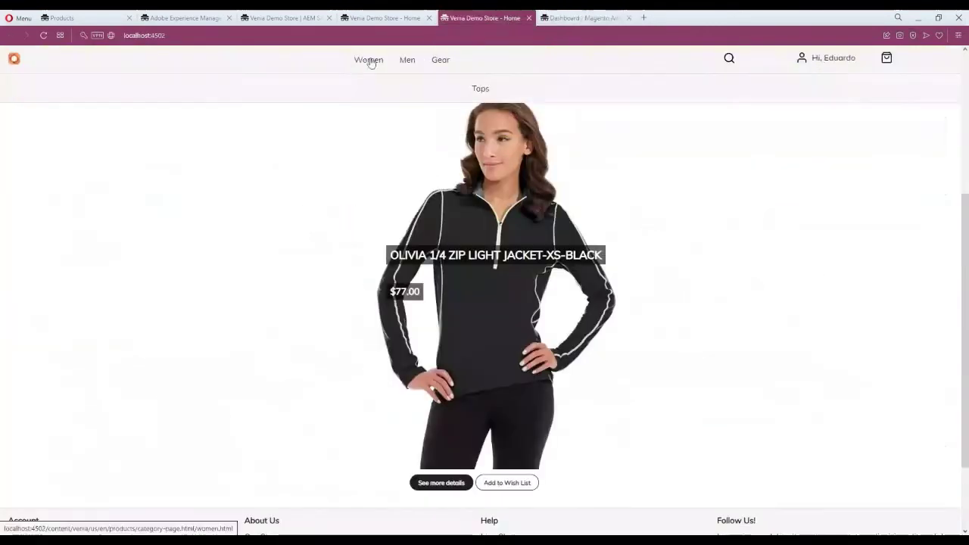
pyautogui.click(489, 90)
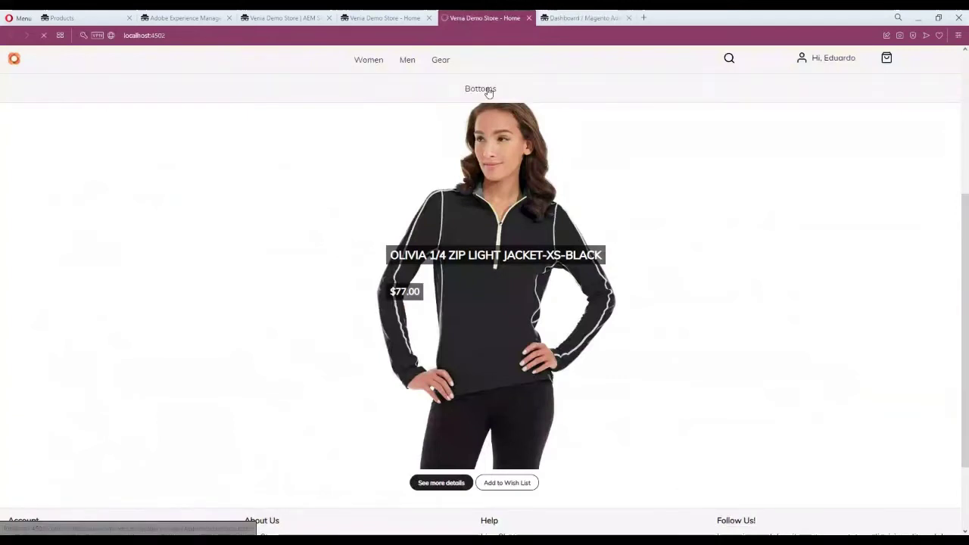
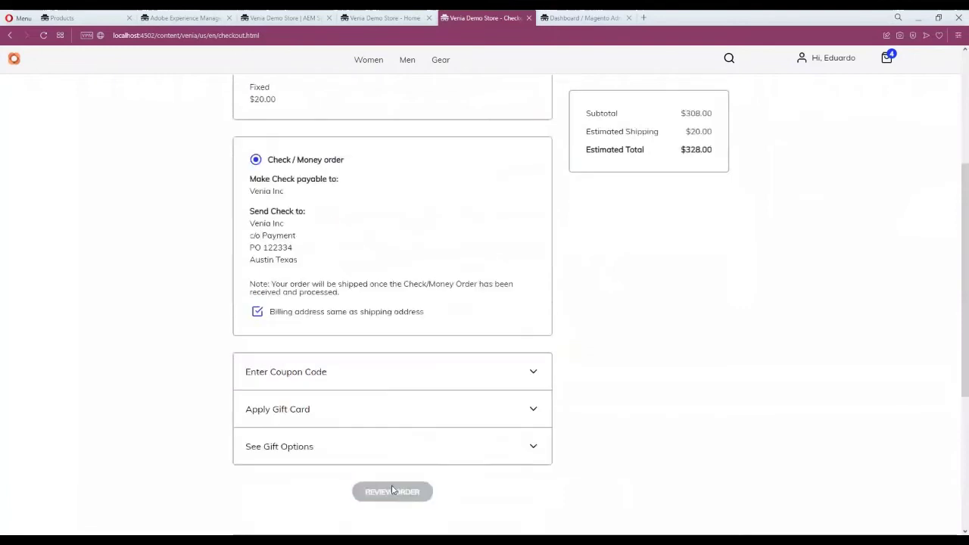
# Step: Review and place the $328.00 jacket order in the Venia storefront
pyautogui.click(427, 499)
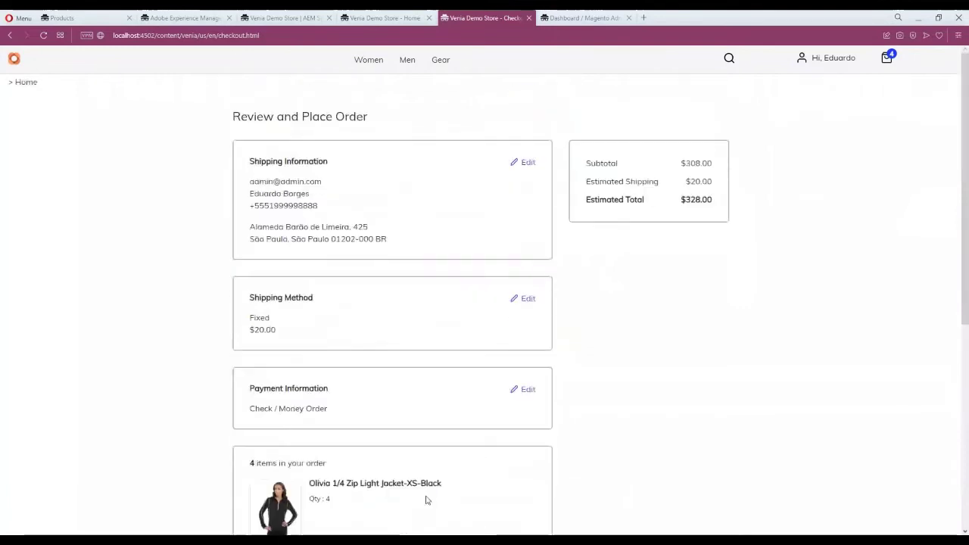
pyautogui.scroll(-1, 426, 500)
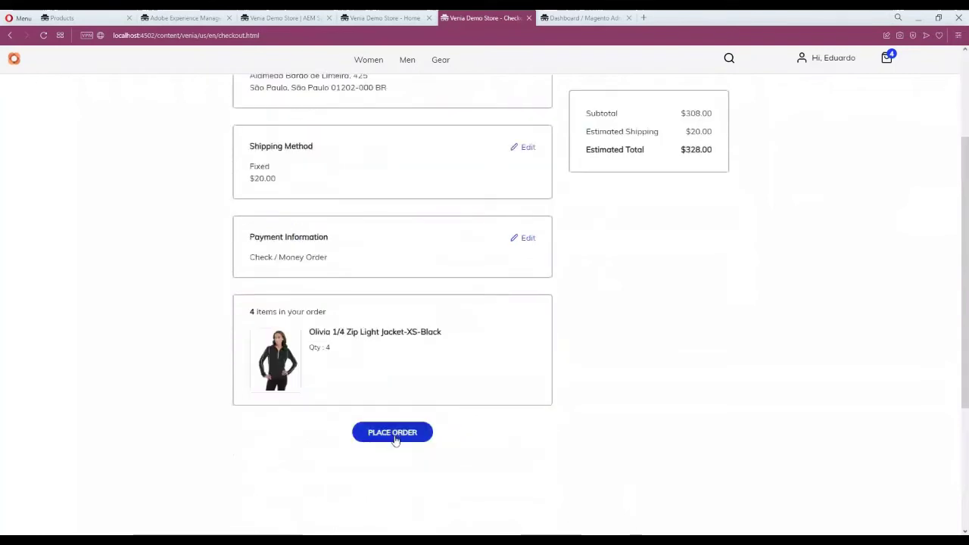
pyautogui.click(395, 441)
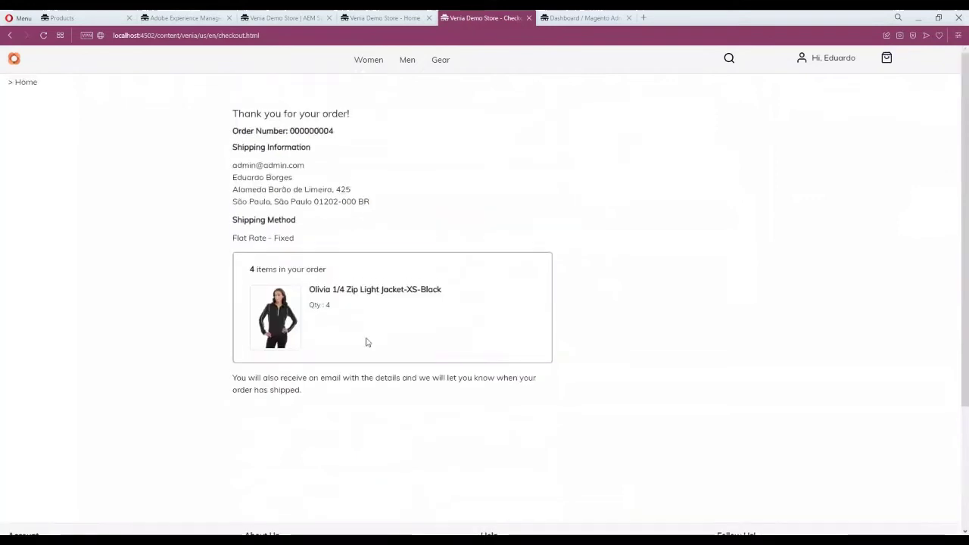
# Step: Go to Order History from the account menu to see the new order as Processing
pyautogui.moveTo(232, 114); pyautogui.dragTo(350, 114)
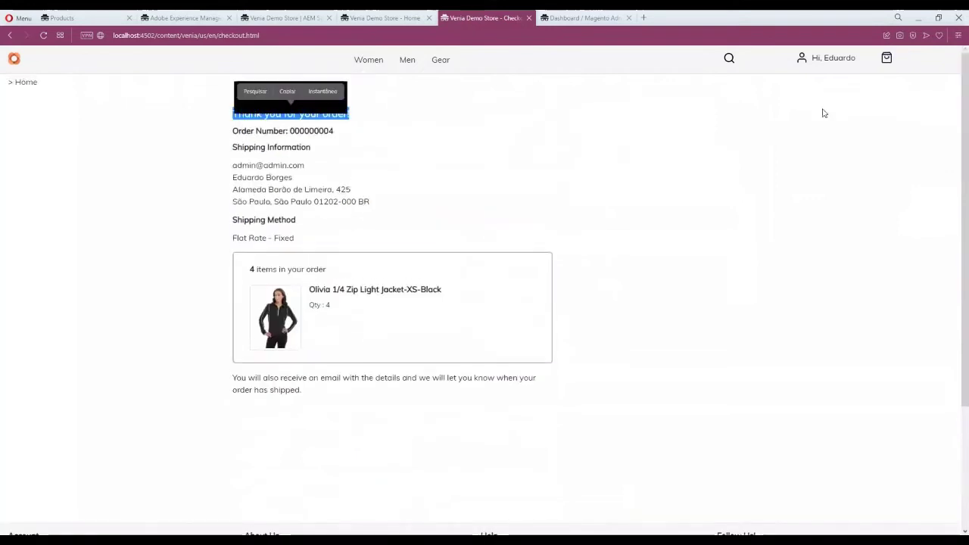
pyautogui.click(835, 60)
pyautogui.click(787, 94)
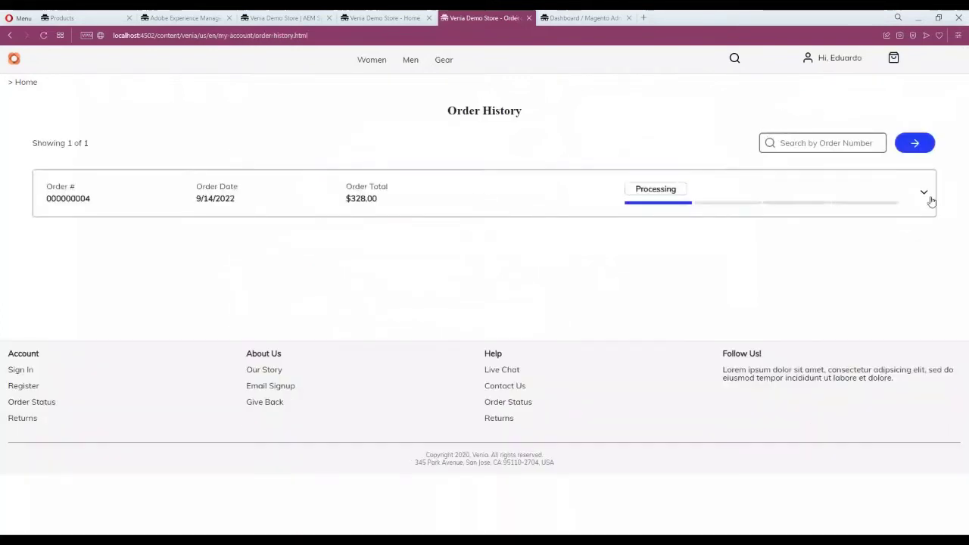
# Step: Expand the order to show 4 Olivia 1/4 Zip Light Jacket-XS-Black items, Check / Money order, $328.00
pyautogui.click(931, 200)
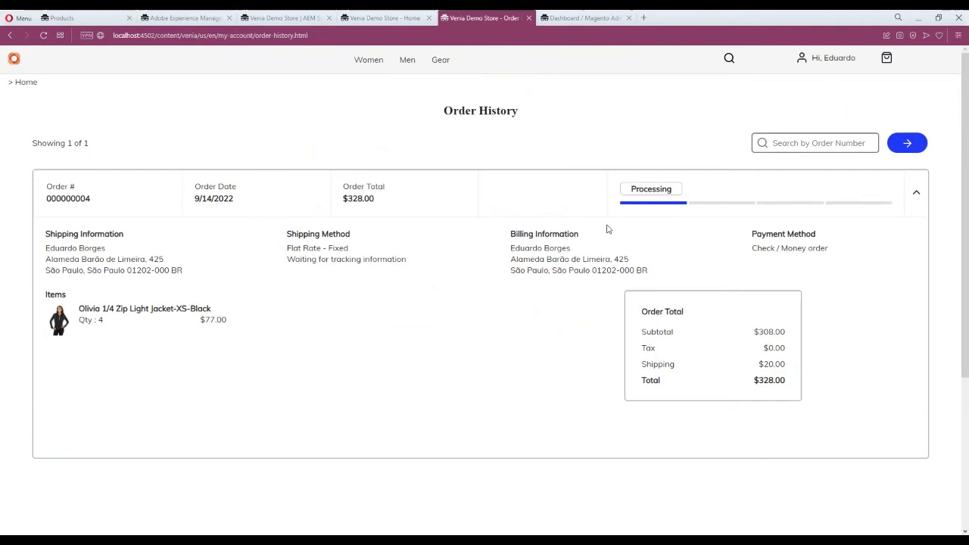
# Step: Open the admin Orders grid, showing order 000000004 at $328.00 as Pending
pyautogui.click(585, 18)
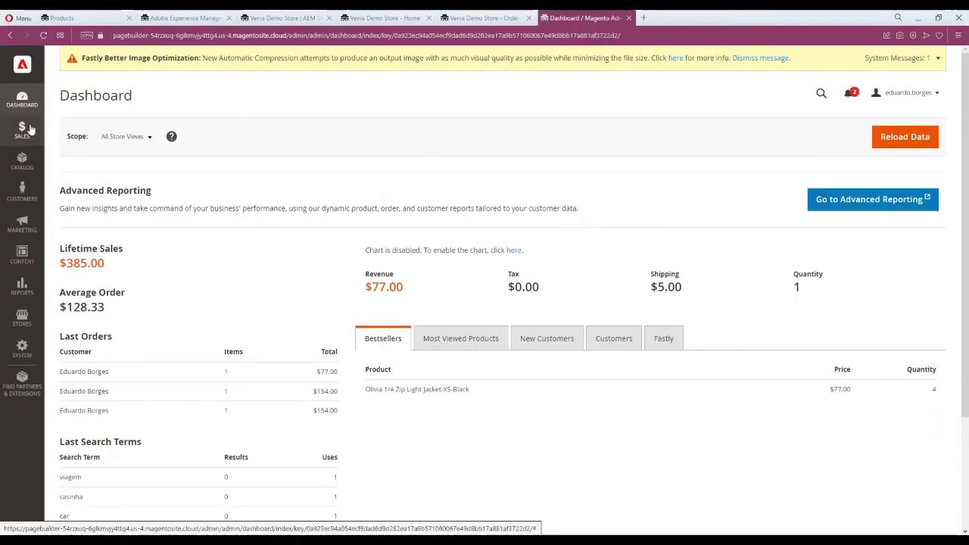
pyautogui.click(28, 130)
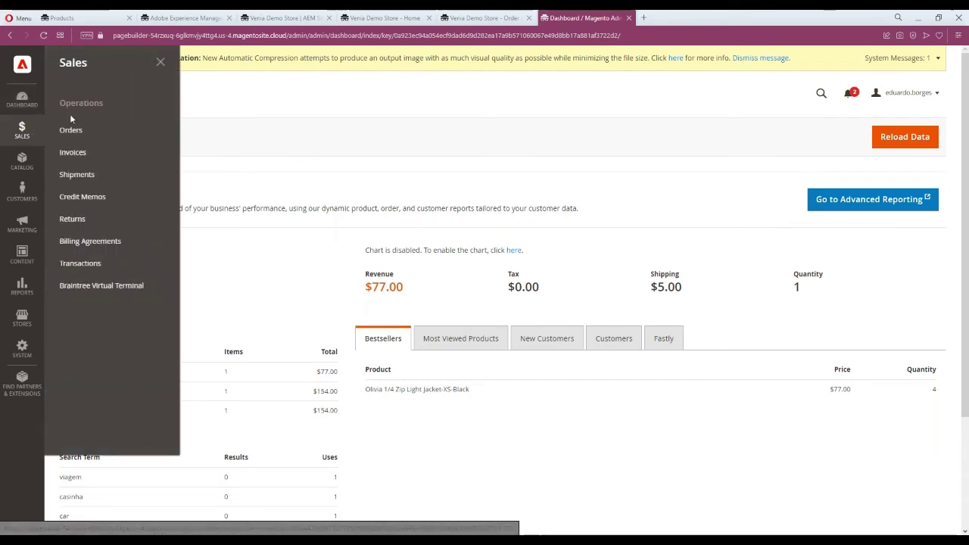
pyautogui.click(120, 130)
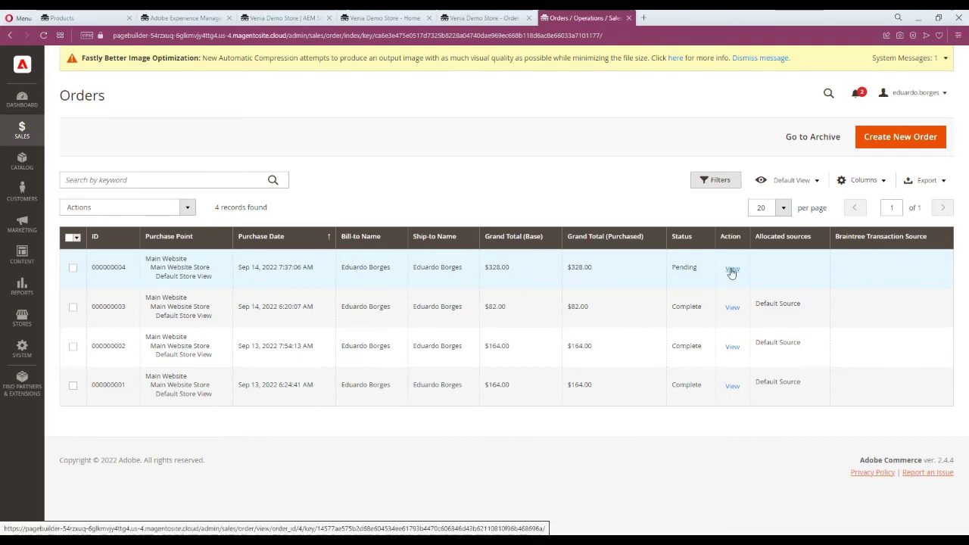
# Step: Invoice order 000000004 for $328.00 so its status becomes Processing
pyautogui.click(732, 271)
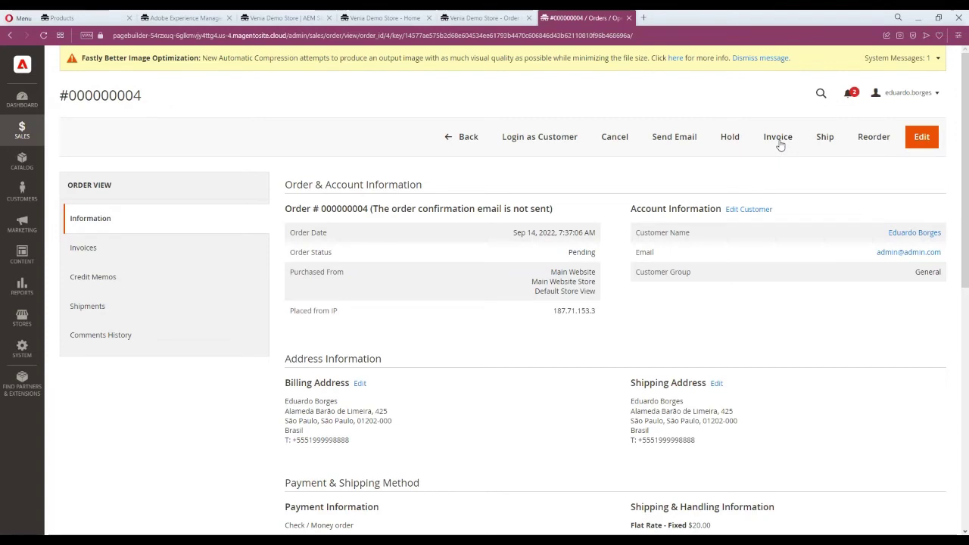
pyautogui.click(777, 137)
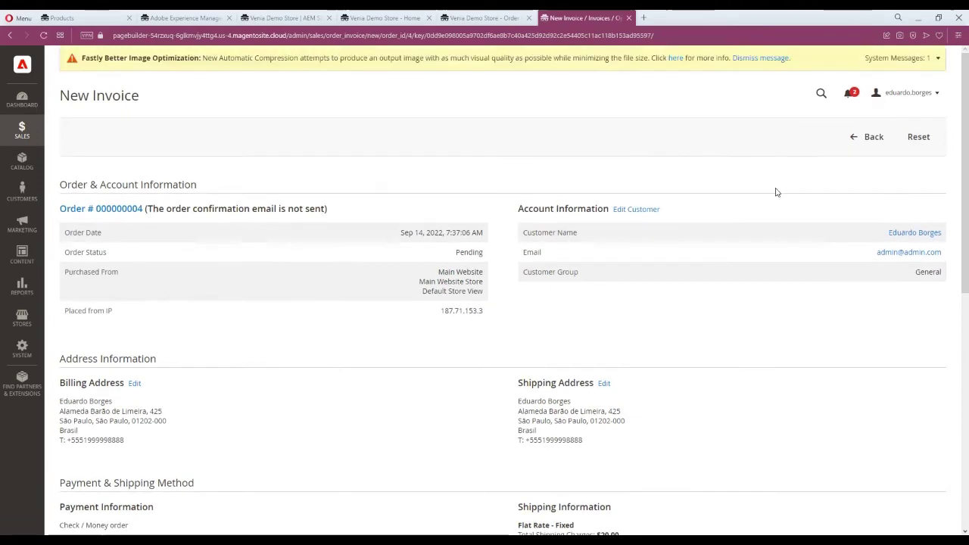
pyautogui.scroll(-5, 773, 205)
pyautogui.scroll(-2, 773, 209)
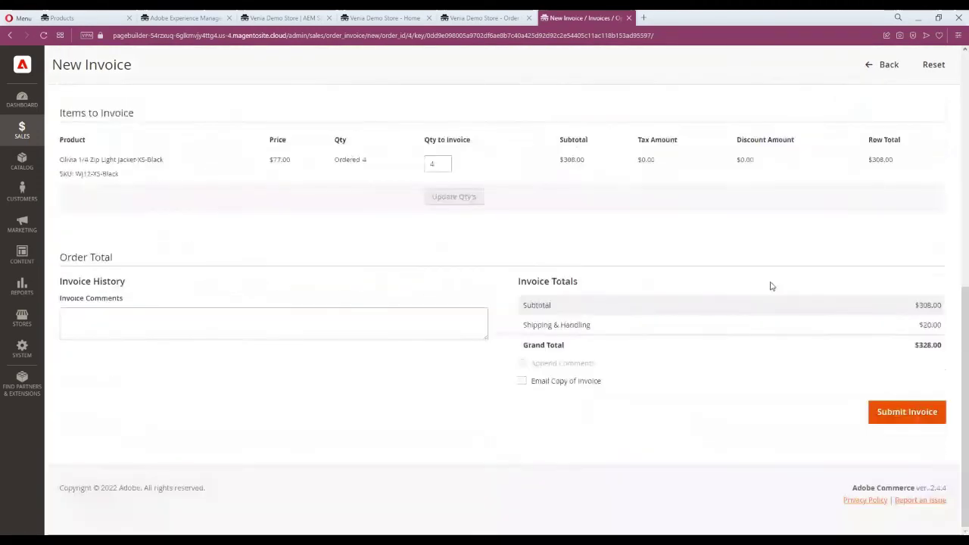
pyautogui.click(907, 414)
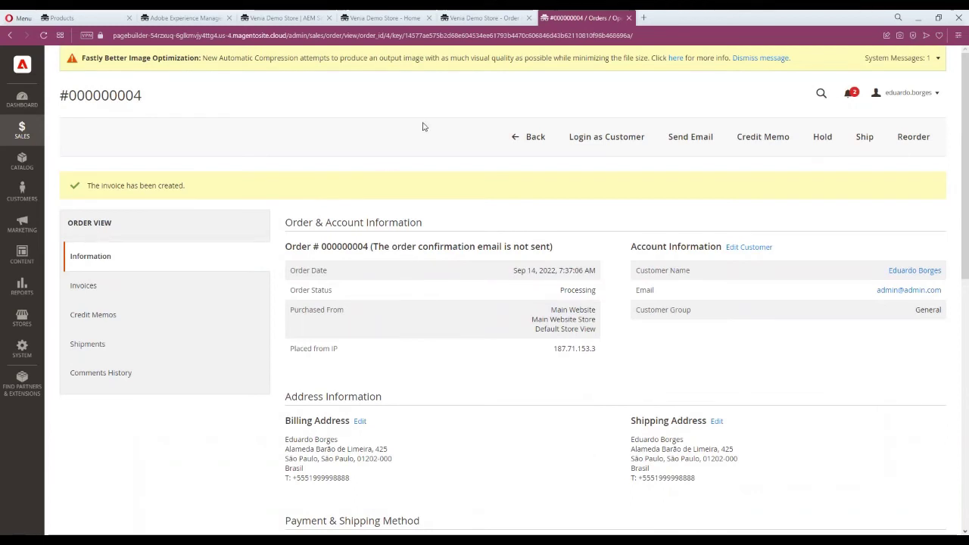
# Step: Reload the storefront Order History and expand order 000000004, now Ready to ship
pyautogui.click(479, 18)
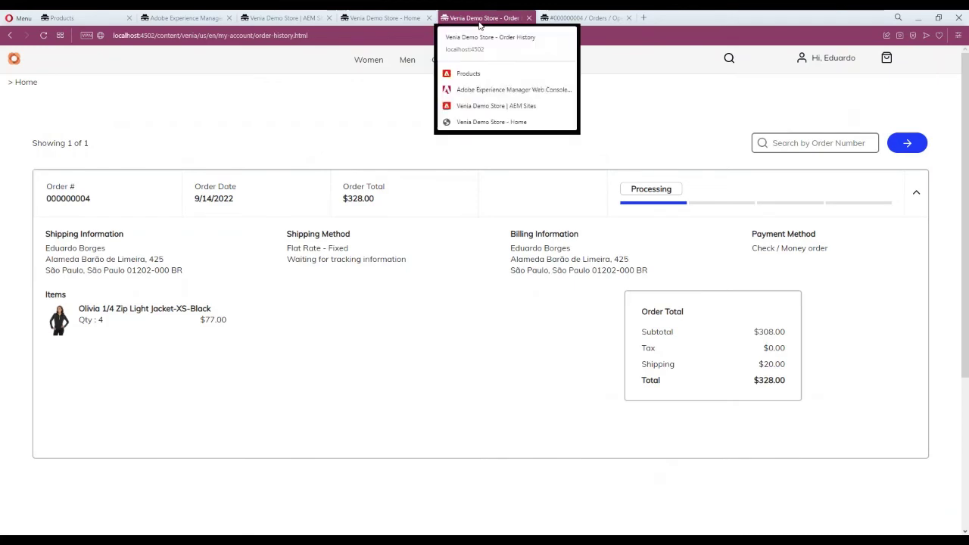
pyautogui.click(43, 35)
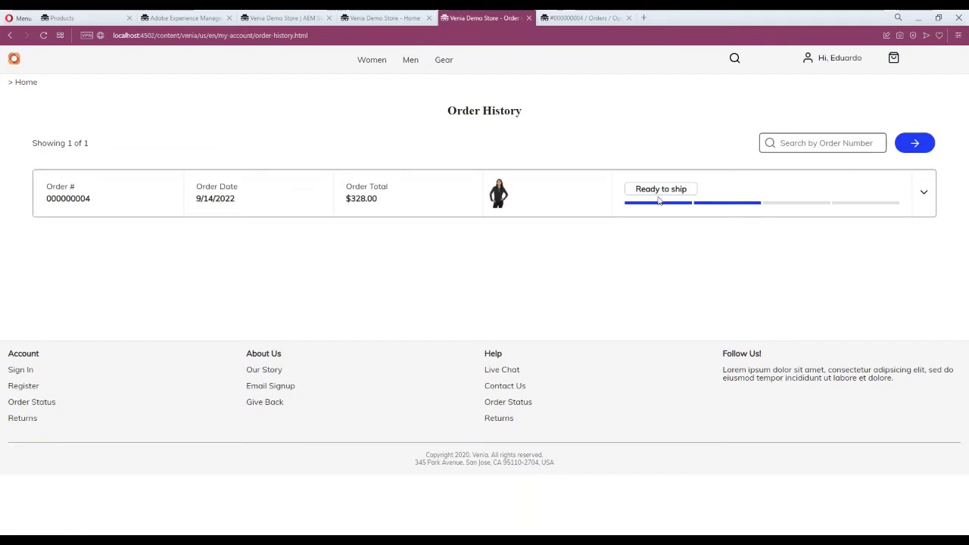
pyautogui.click(924, 194)
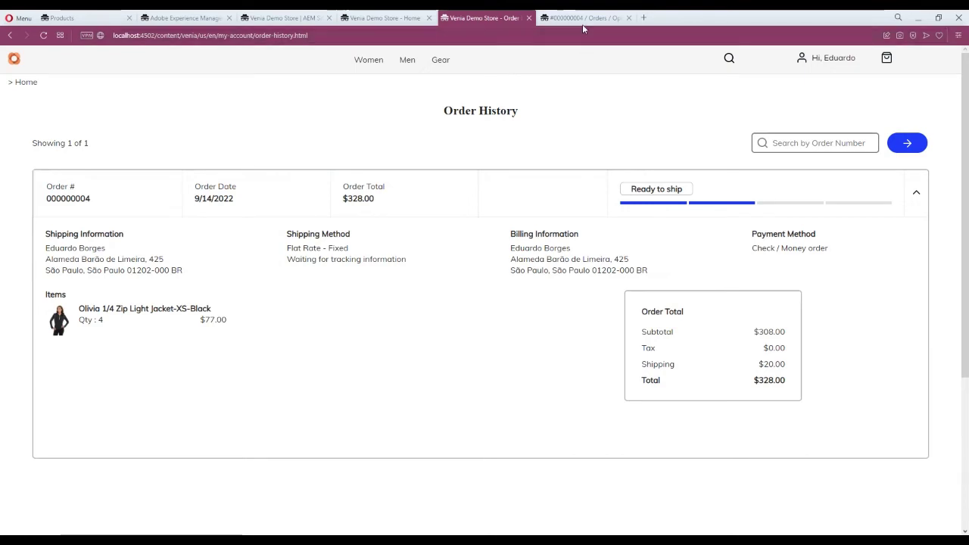
pyautogui.moveTo(582, 23)
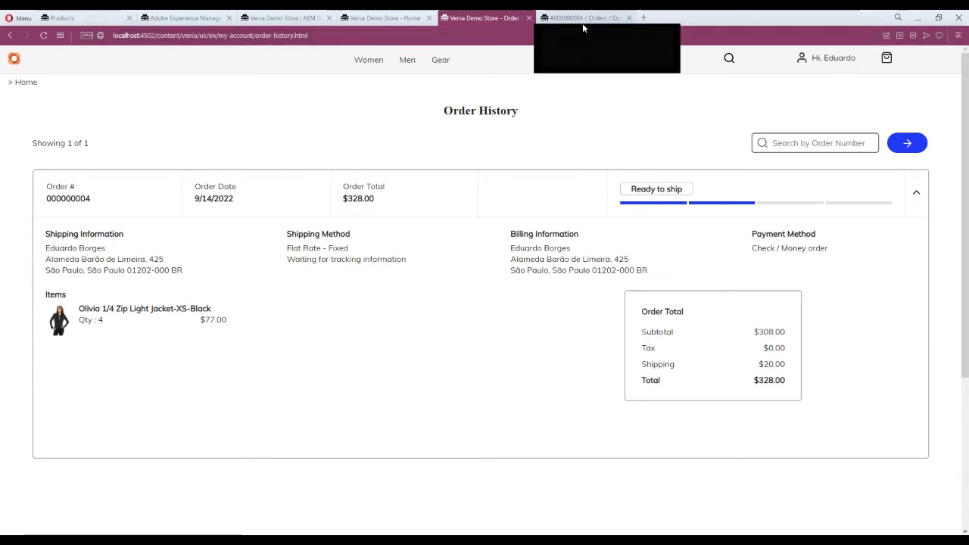
# Step: Ship all 4 items of order 000000004 so its status becomes Complete
pyautogui.click(582, 23)
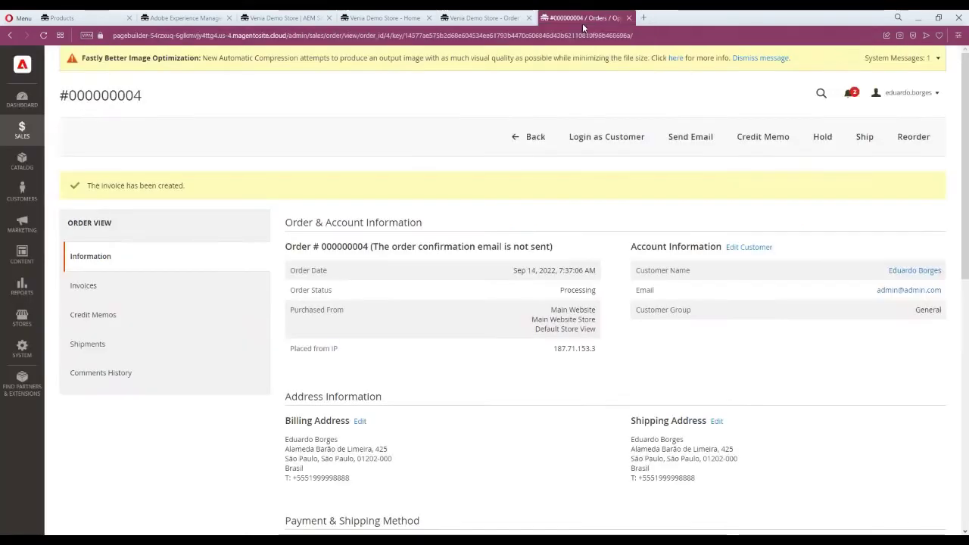
pyautogui.click(863, 143)
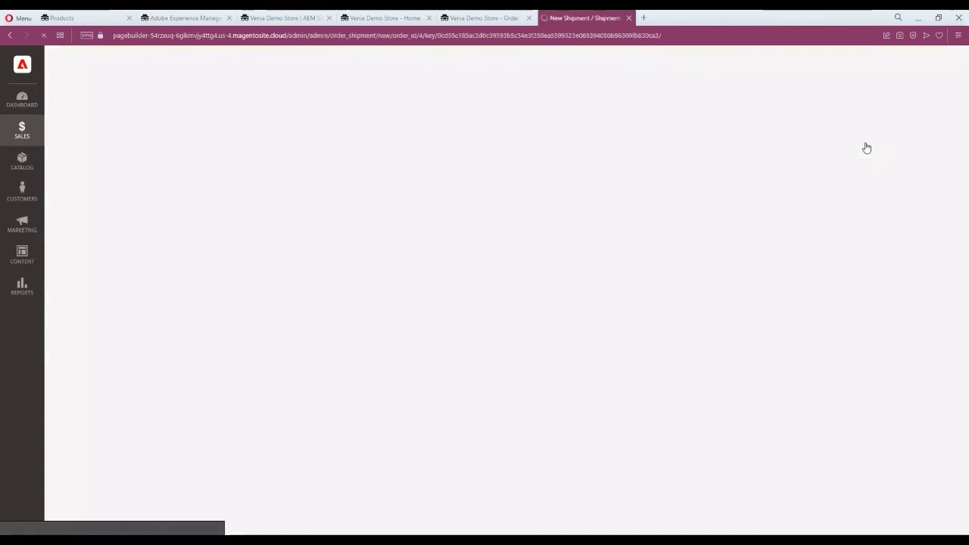
pyautogui.scroll(-3, 867, 148)
pyautogui.scroll(-5, 867, 147)
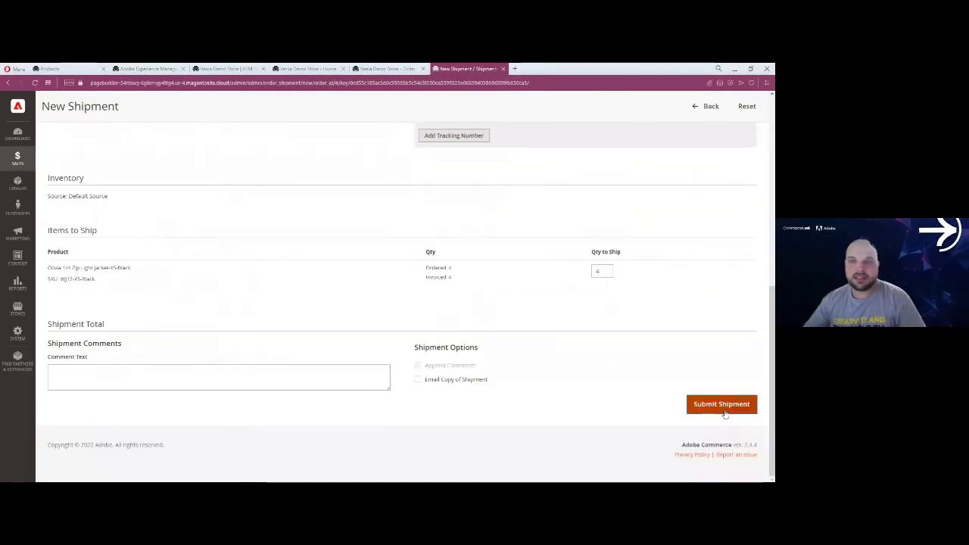
pyautogui.click(721, 408)
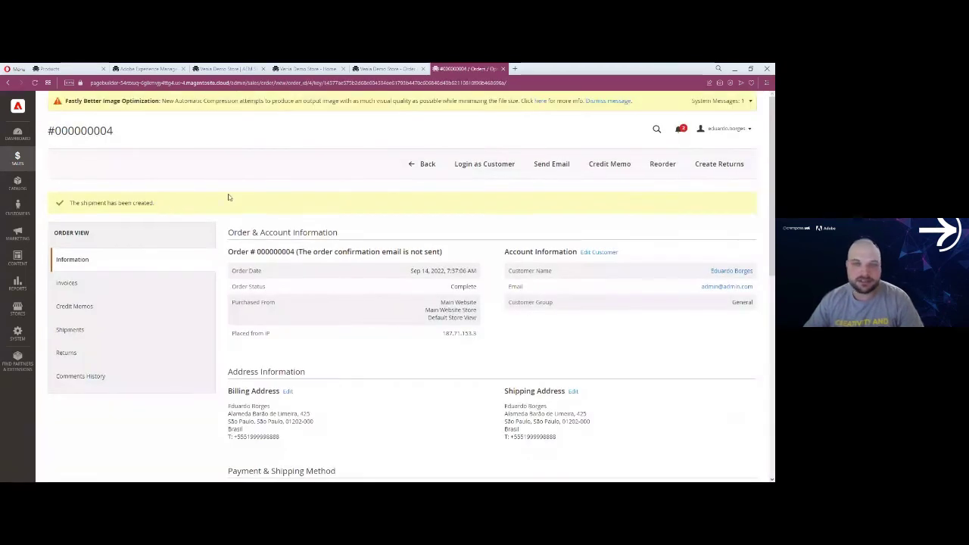
pyautogui.click(387, 68)
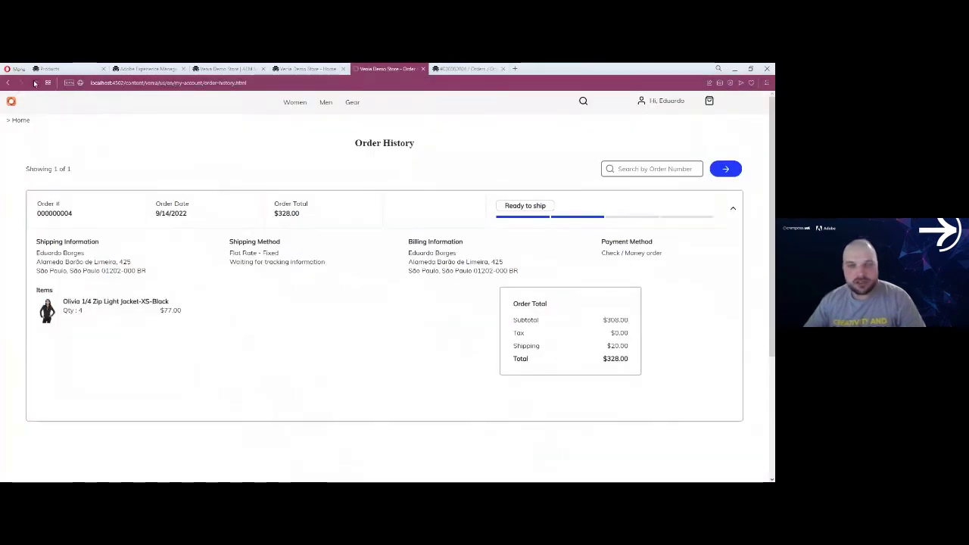
# Step: Reload Order History and expand order 000000004, now shown as Delivered
pyautogui.click(34, 83)
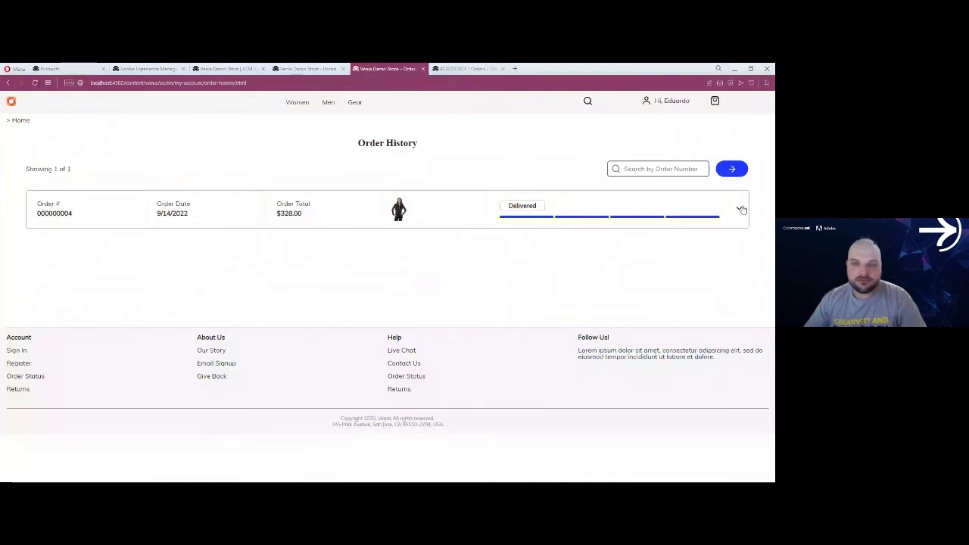
pyautogui.click(739, 209)
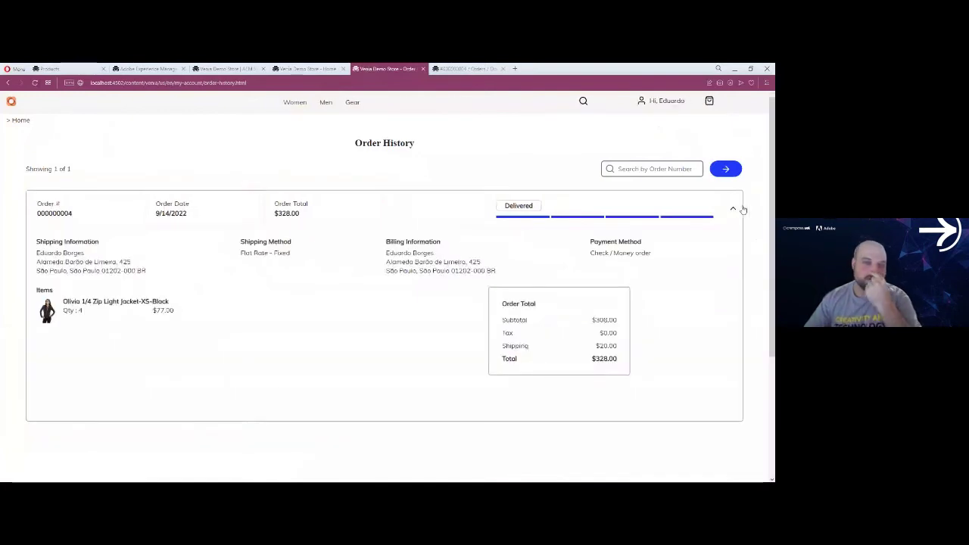